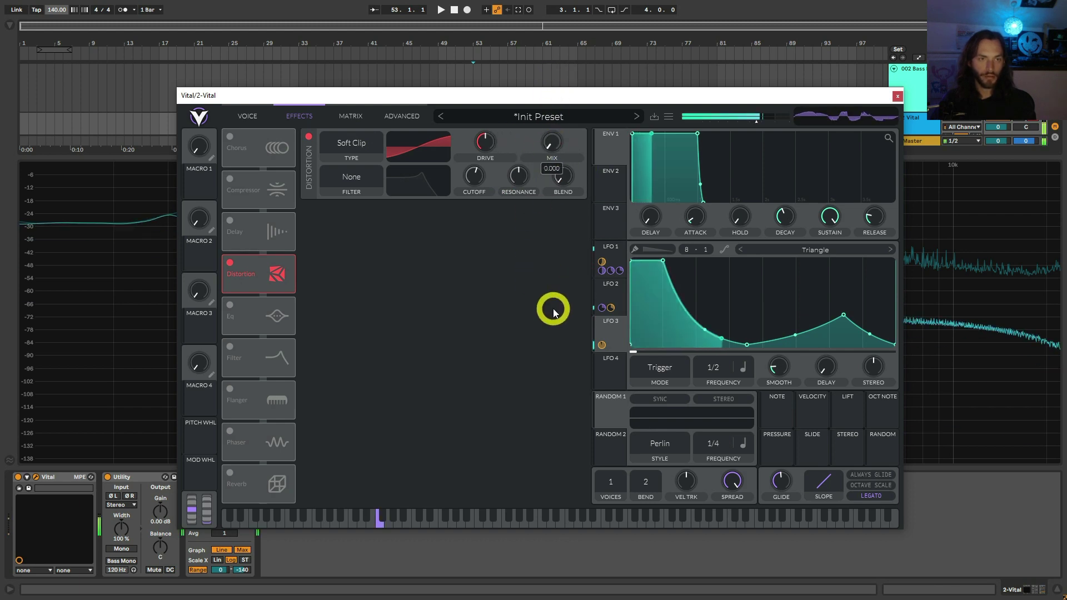
# Set the distortion mix to full, compare the sound with the effect bypassed, and set the drive to about 3.9 dB.
pyautogui.doubleClick(552, 137)
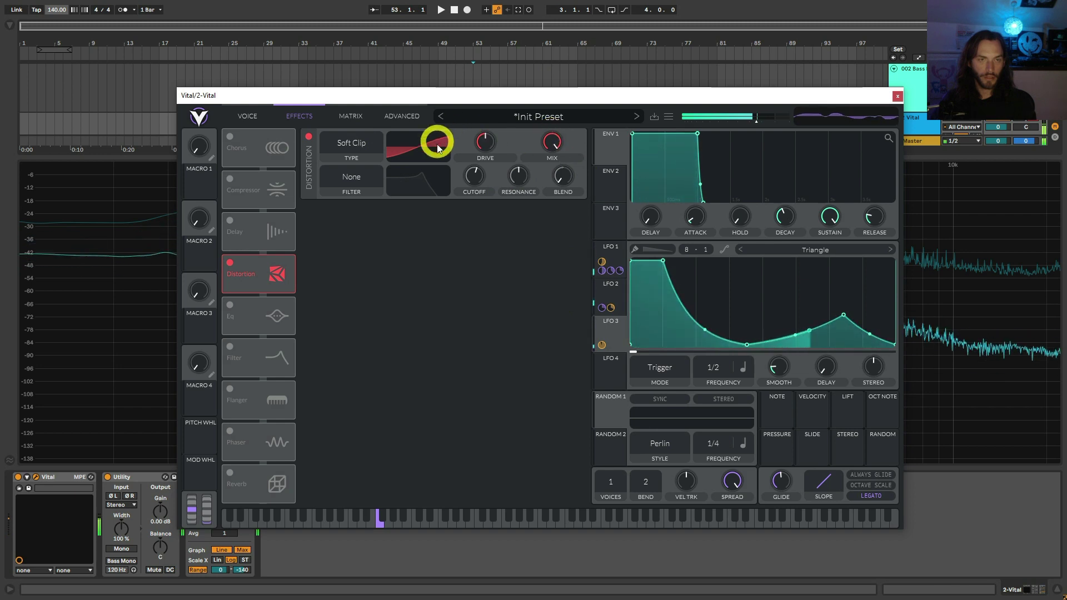
pyautogui.click(355, 143)
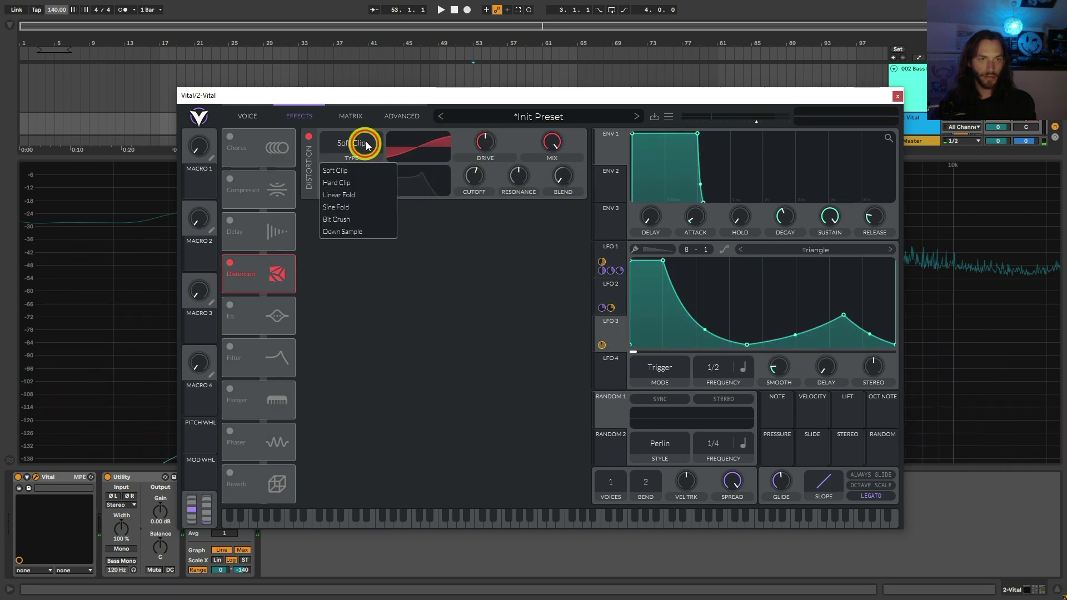
pyautogui.click(533, 144)
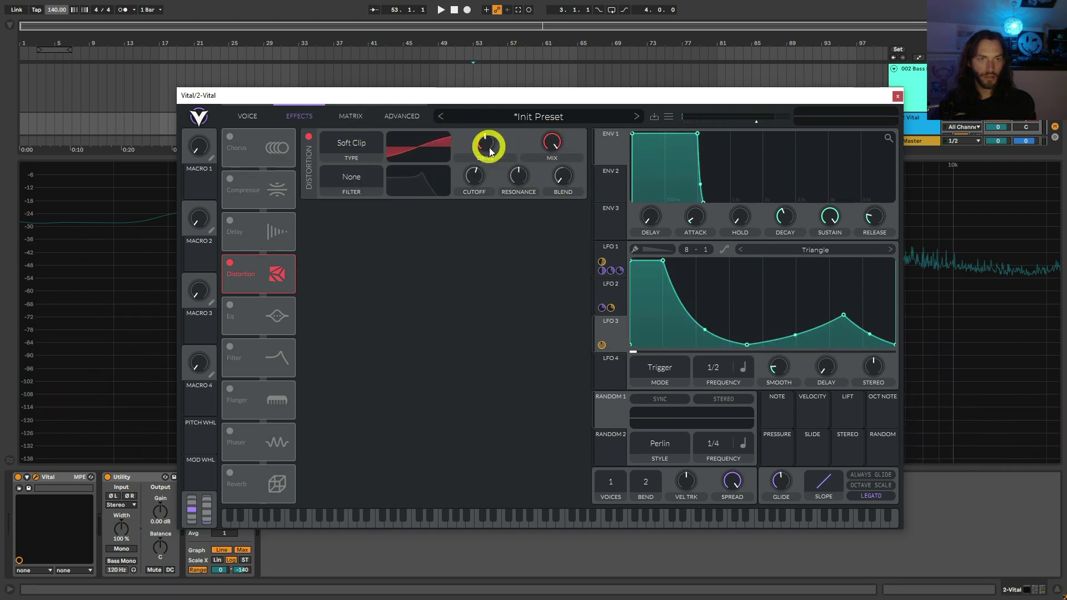
pyautogui.click(308, 137)
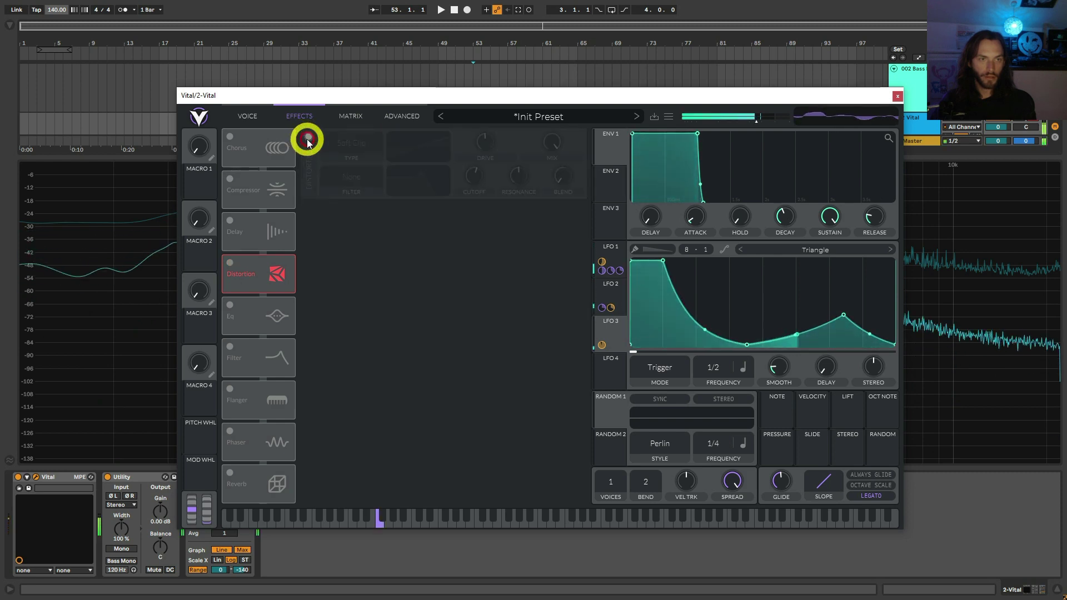
pyautogui.click(308, 137)
pyautogui.moveTo(484, 143); pyautogui.dragTo(488, 137)
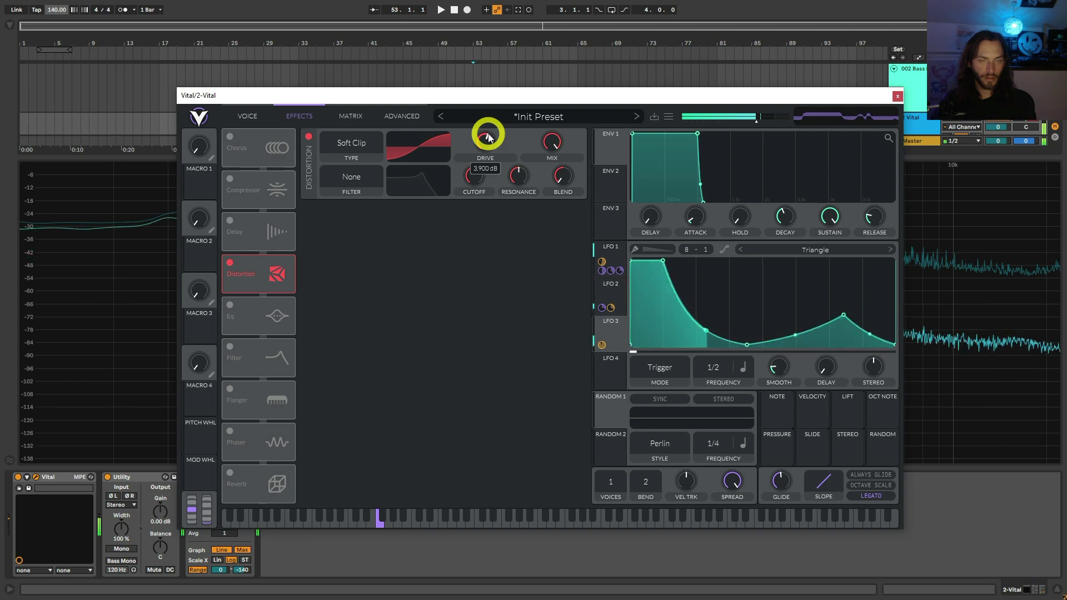
# Try the distortion's Pre filter with the cutoff raised to maximum, and return the filter to None.
pyautogui.click(361, 174)
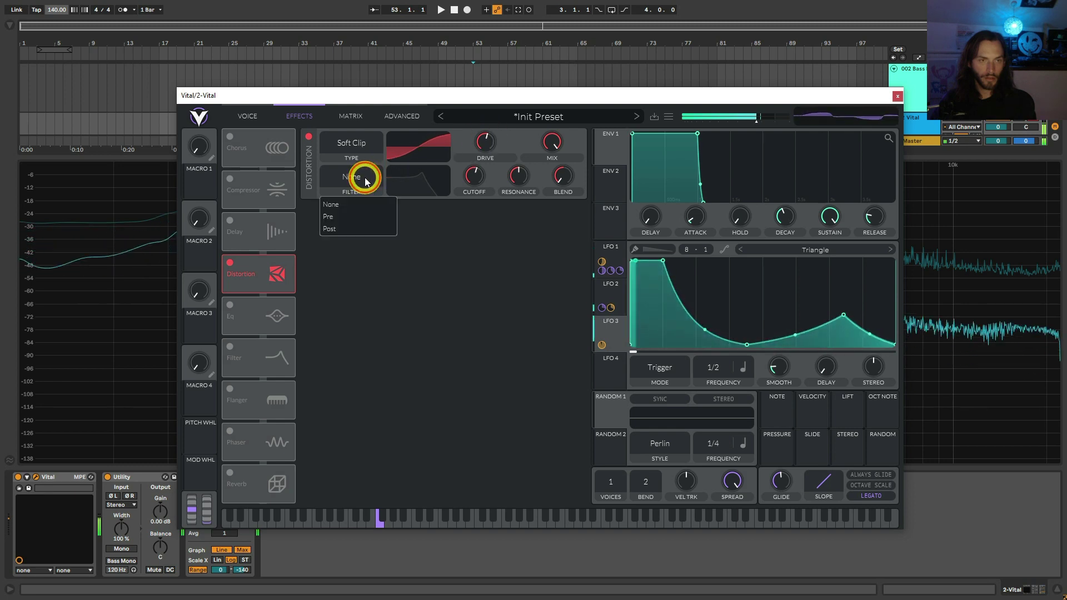
pyautogui.click(357, 209)
pyautogui.moveTo(491, 182); pyautogui.dragTo(467, 155)
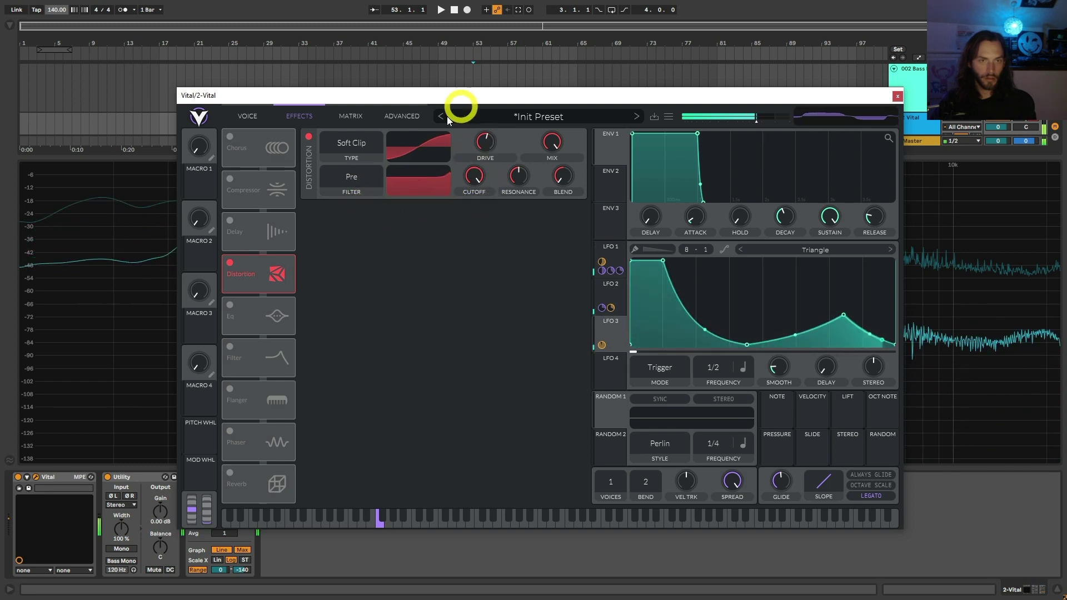
pyautogui.click(350, 181)
pyautogui.click(362, 204)
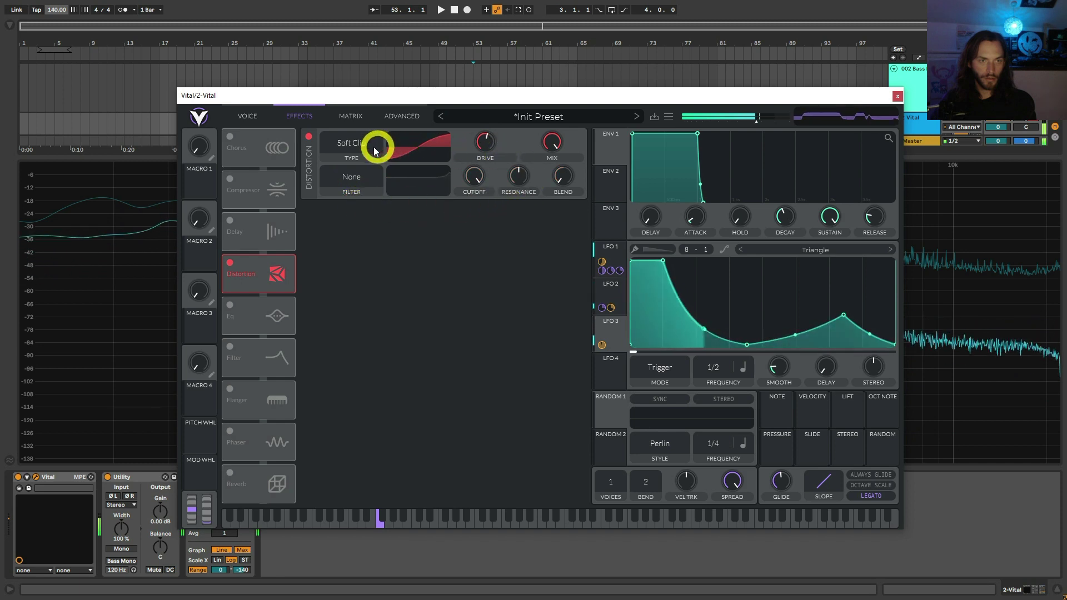
# Audition the Hard Clip and Linear Fold distortion types, and return the type to Soft Clip.
pyautogui.click(368, 149)
pyautogui.click(360, 182)
pyautogui.click(358, 153)
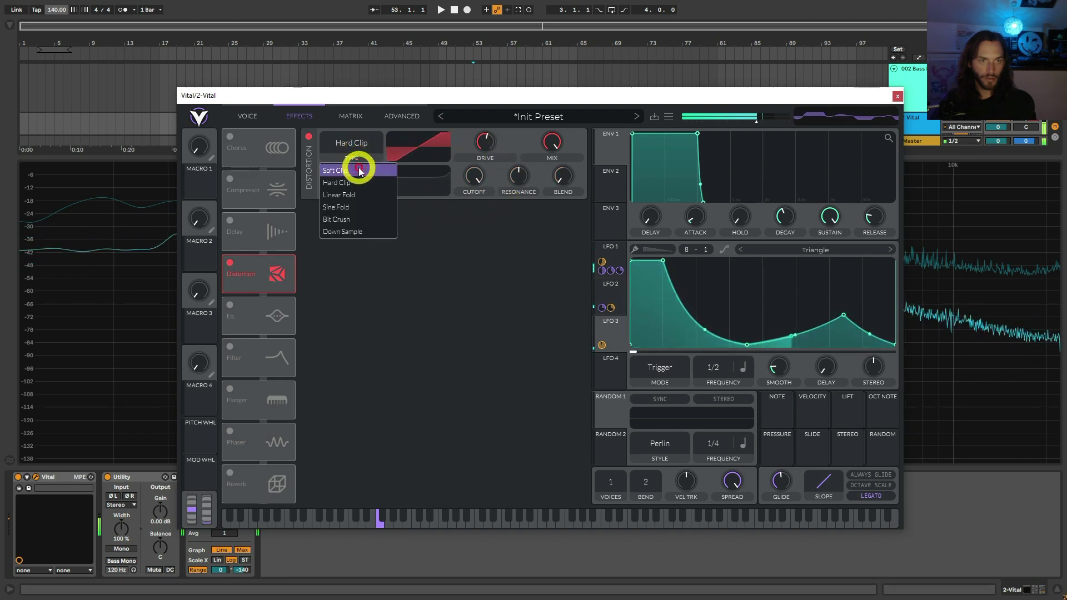
pyautogui.click(357, 194)
pyautogui.click(357, 147)
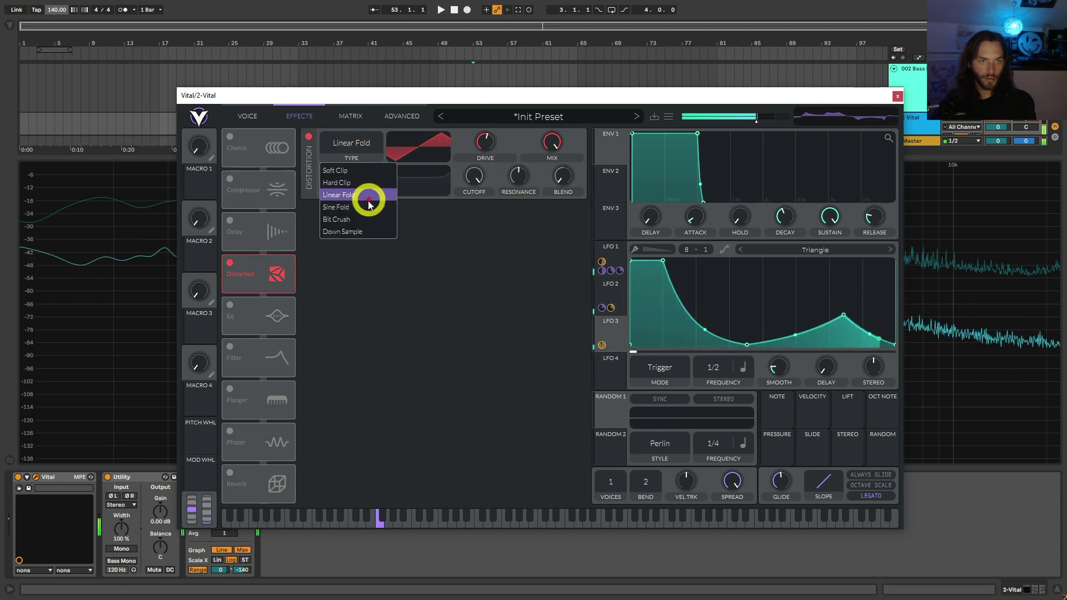
pyautogui.click(348, 170)
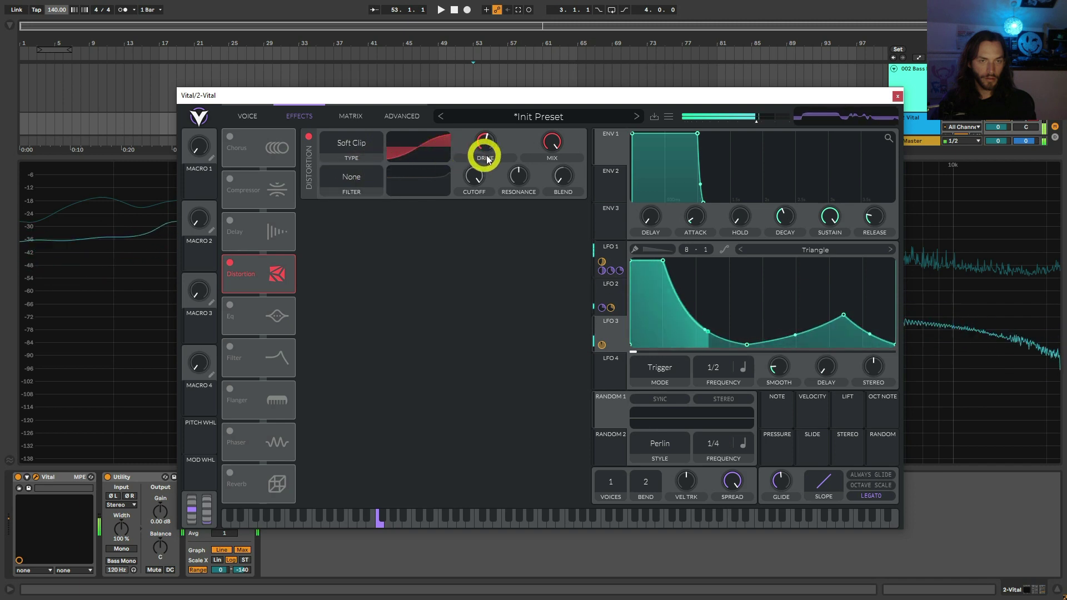
# Compare the sound with the distortion bypassed and enabled, and raise the drive to about 7.5 dB.
pyautogui.click(308, 137)
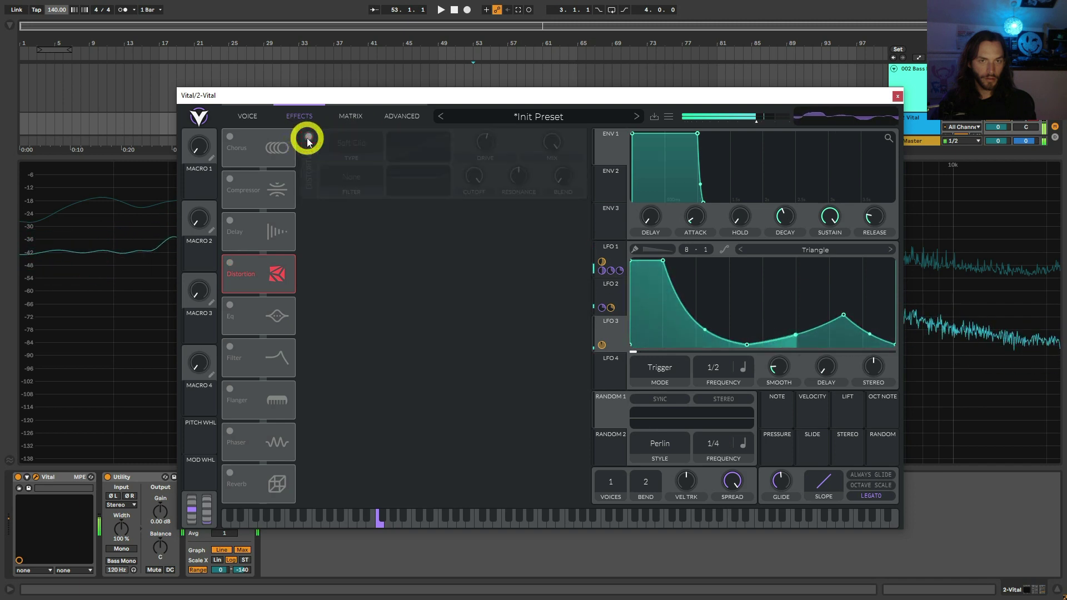
pyautogui.click(308, 138)
pyautogui.click(487, 145)
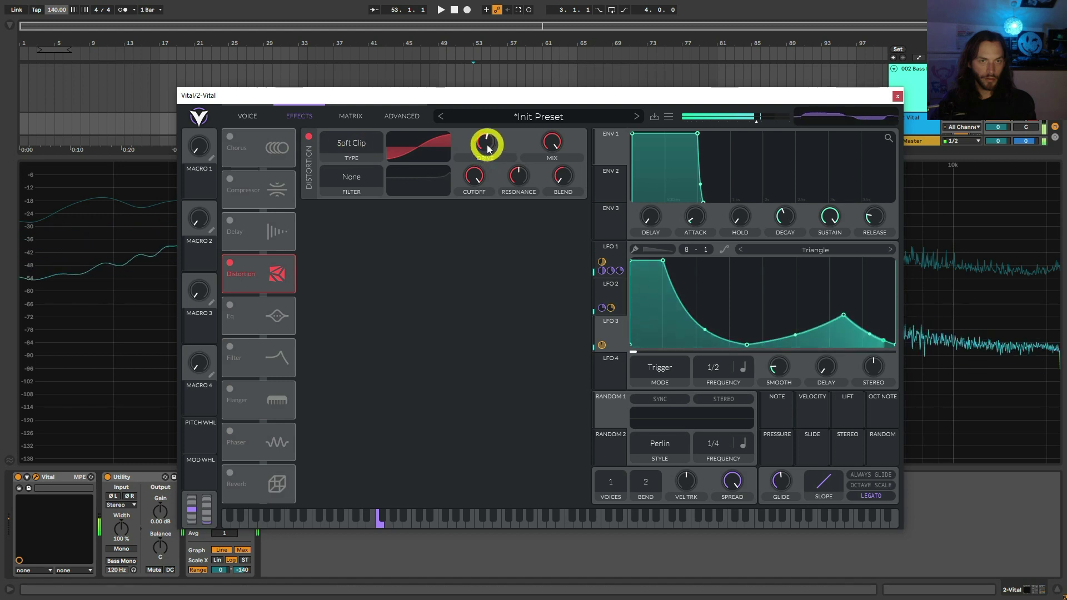
pyautogui.moveTo(489, 144); pyautogui.dragTo(495, 132)
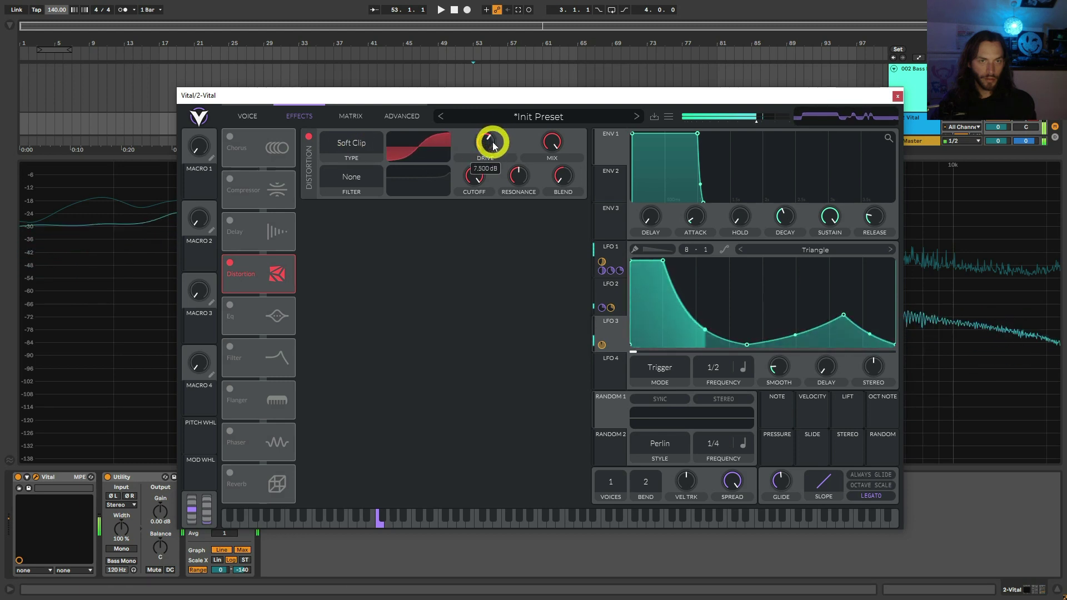
# Modulate the distortion mix with LFO 2, with the base mix at about half and a small modulation amount.
pyautogui.click(609, 295)
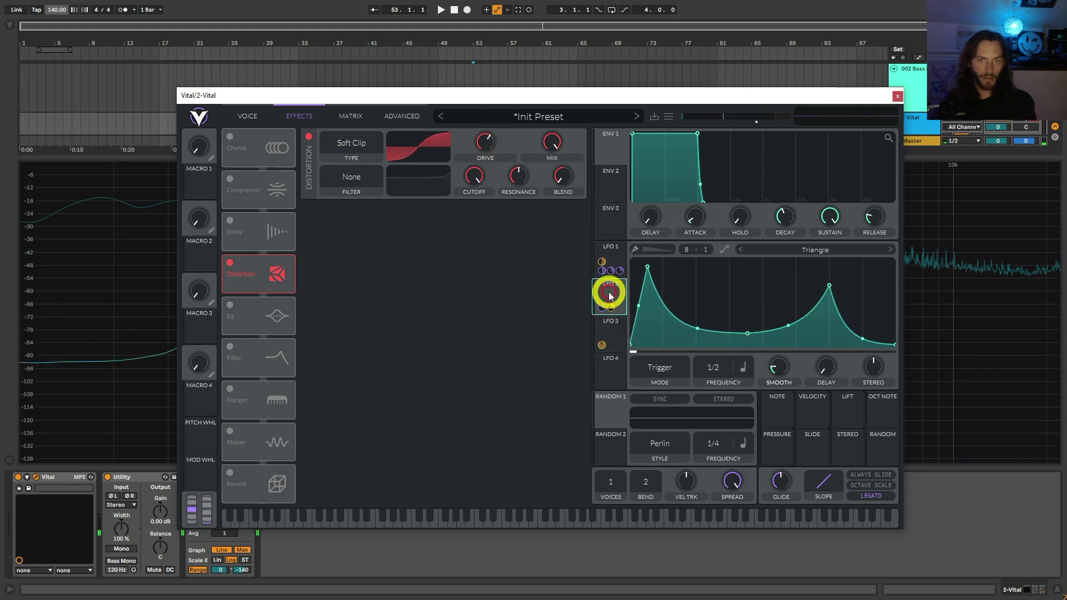
pyautogui.moveTo(613, 296); pyautogui.dragTo(552, 111)
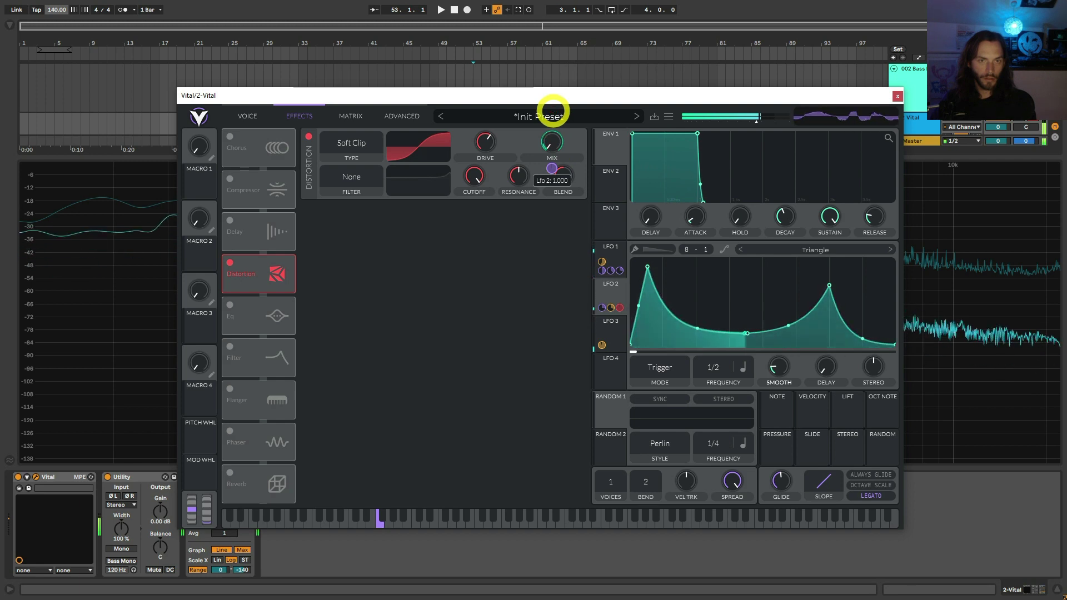
pyautogui.moveTo(552, 109); pyautogui.dragTo(547, 167)
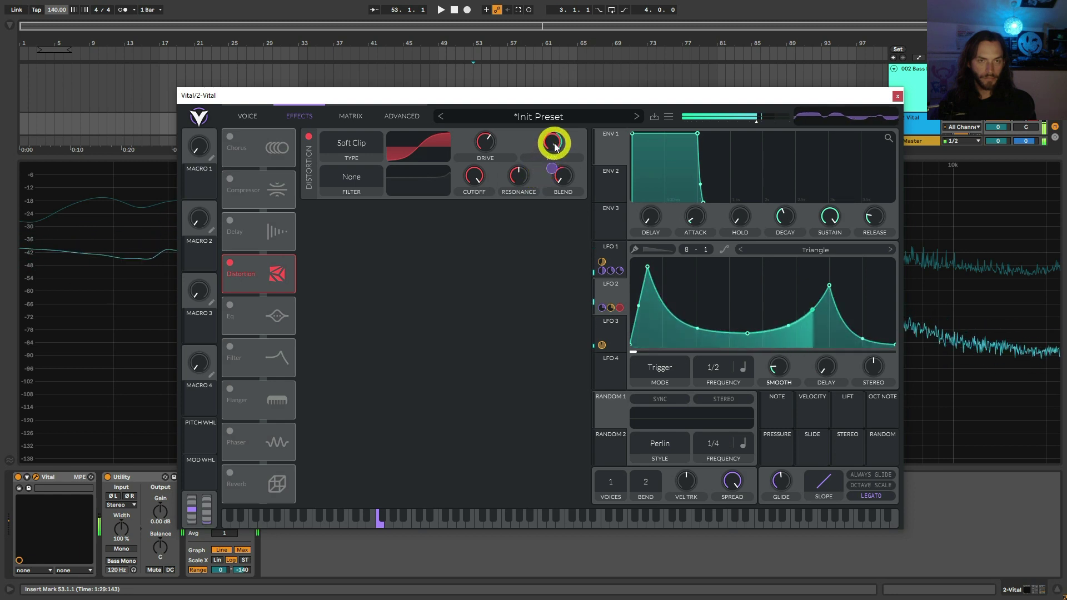
pyautogui.moveTo(554, 146); pyautogui.dragTo(551, 198)
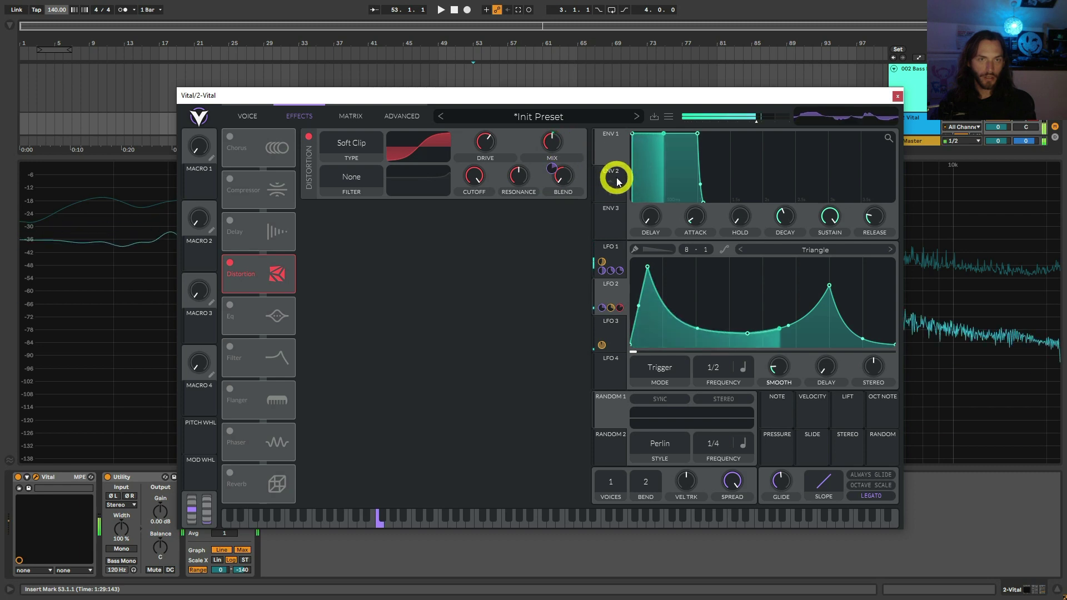
# Set the distortion filter to Pre with 81% resonance and lower its cutoff.
pyautogui.moveTo(616, 182); pyautogui.dragTo(529, 143)
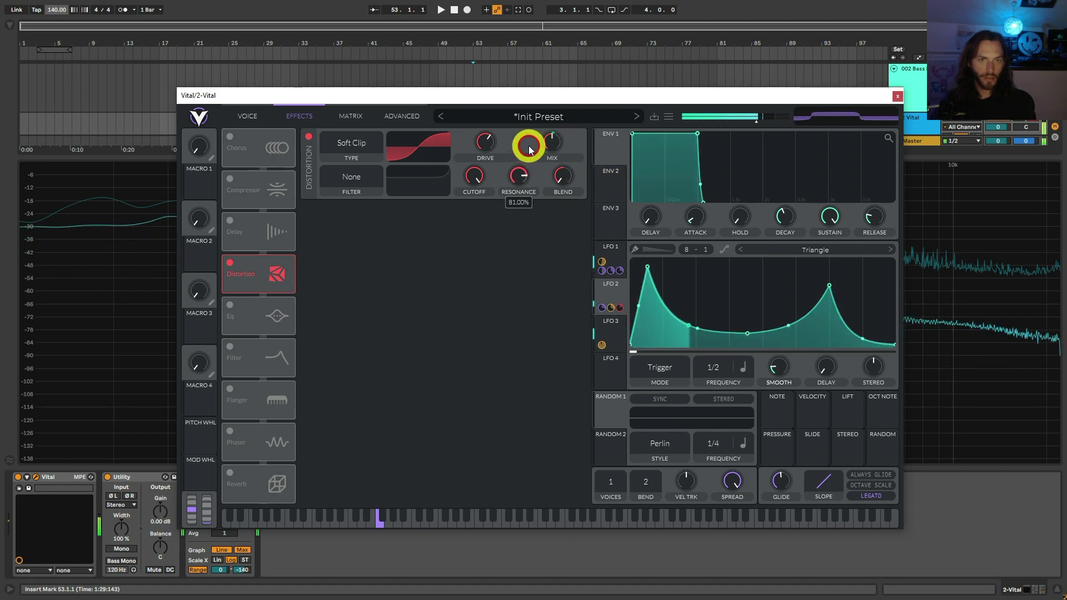
pyautogui.click(351, 178)
pyautogui.click(358, 216)
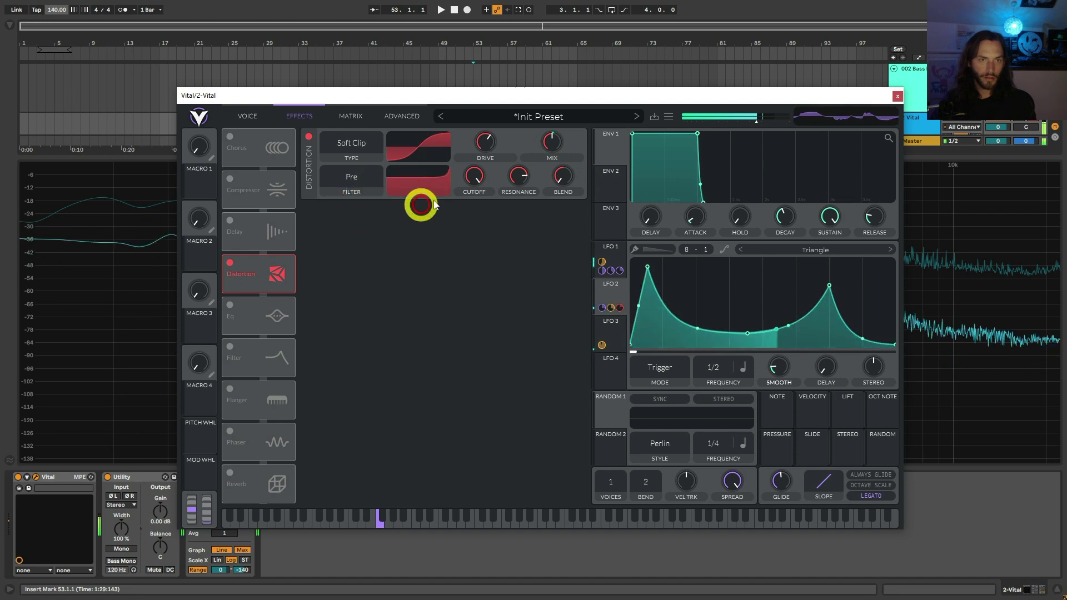
pyautogui.moveTo(473, 181)
pyautogui.mouseDown()
pyautogui.moveTo(469, 213)
pyautogui.moveTo(467, 200)
pyautogui.mouseUp()
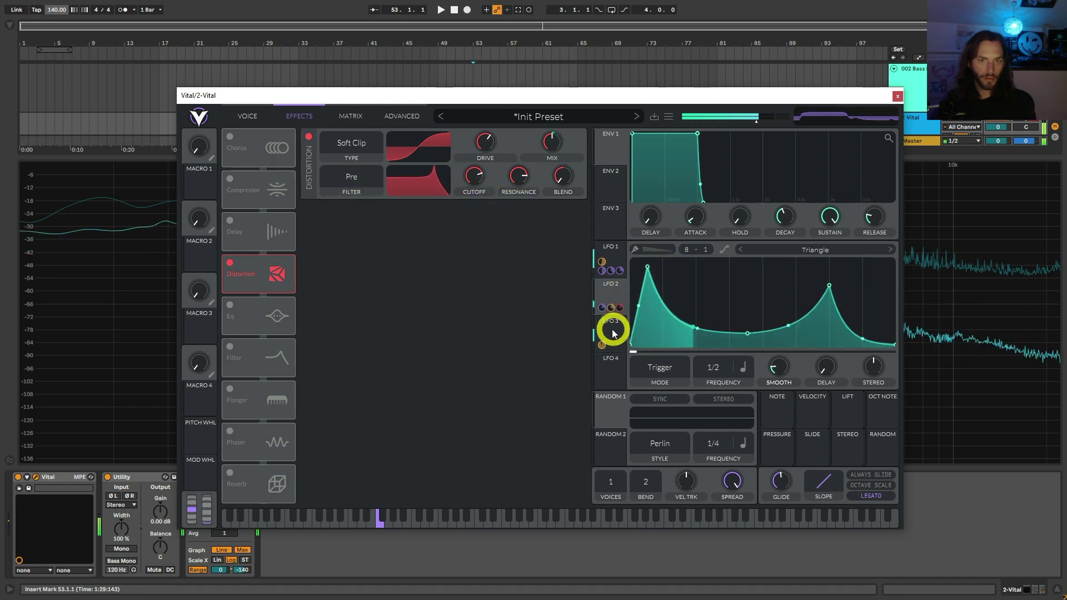
# Modulate the distortion filter's cutoff with LFO 3, set the filter blend to 0, and lower the resonance.
pyautogui.moveTo(599, 329); pyautogui.dragTo(473, 265)
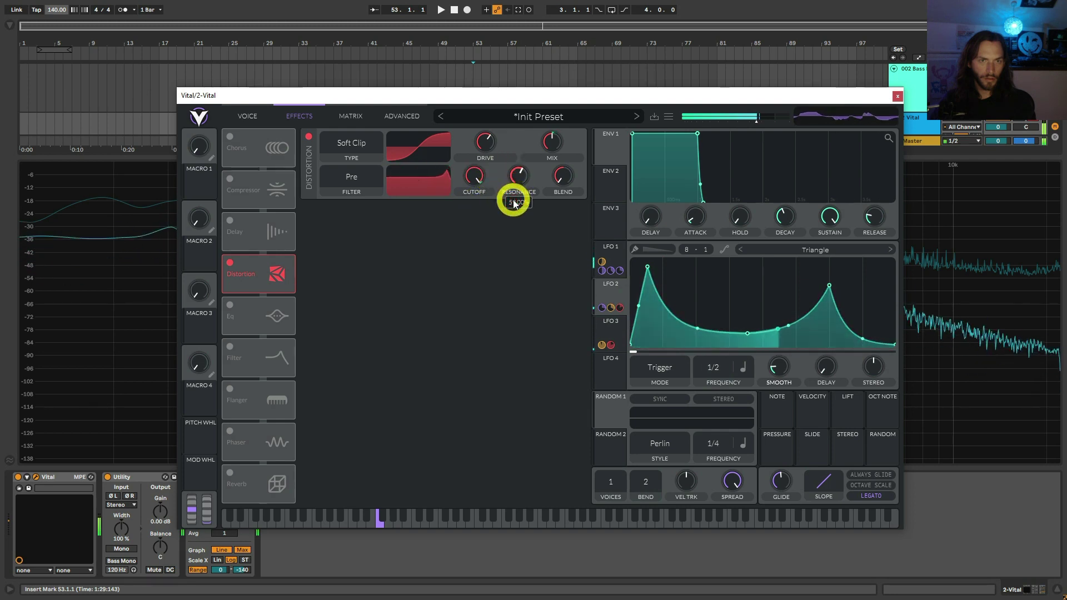
pyautogui.moveTo(563, 177); pyautogui.dragTo(566, 226)
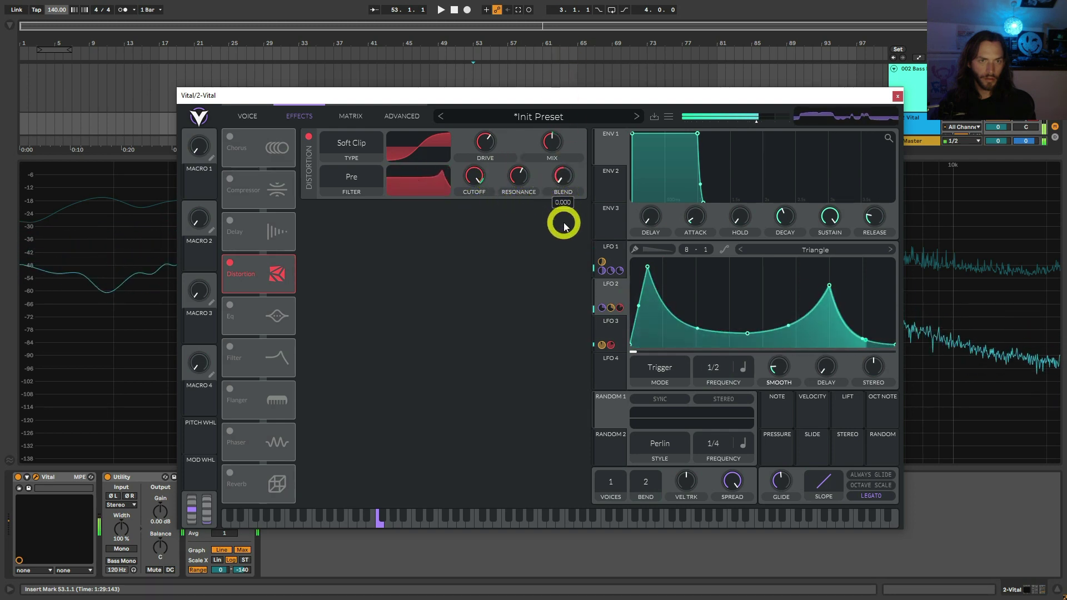
pyautogui.moveTo(517, 174); pyautogui.dragTo(516, 193)
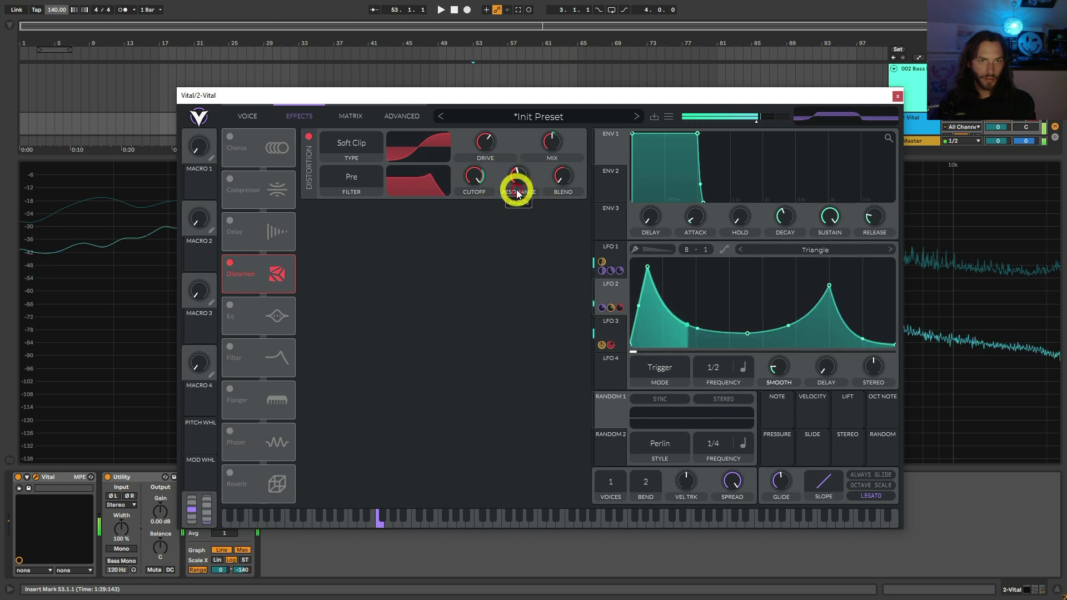
# Compare the sound with the distortion bypassed and enabled, and fine-tune the base distortion mix.
pyautogui.click(309, 138)
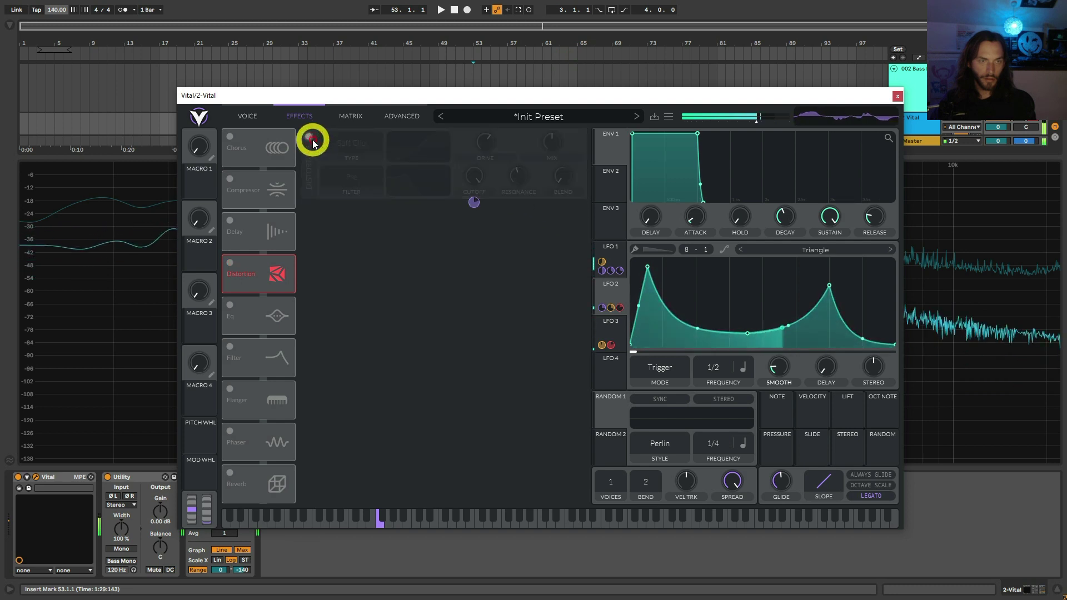
pyautogui.click(309, 138)
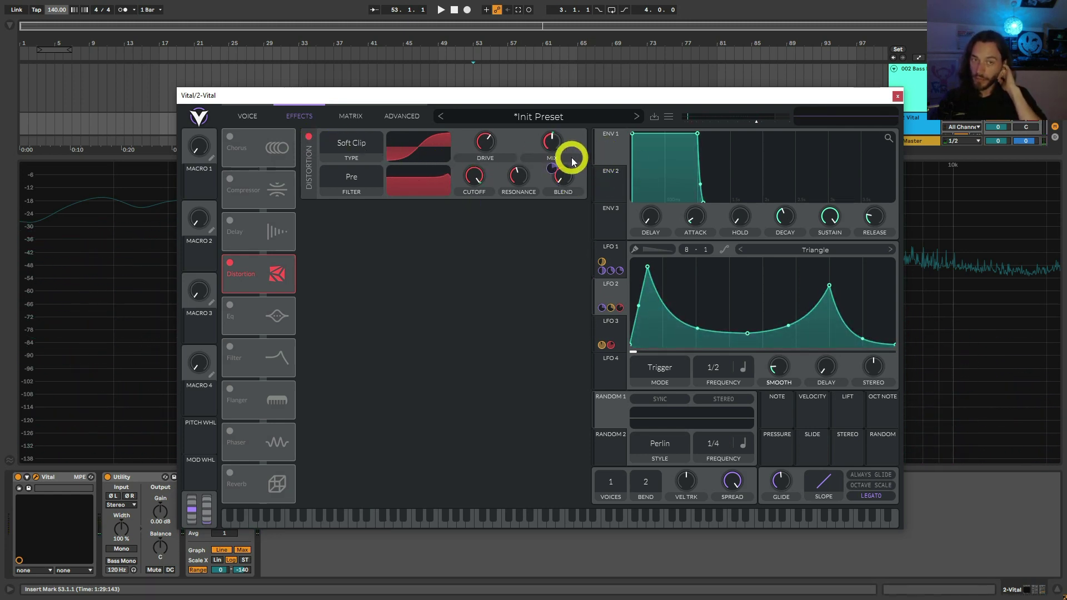
pyautogui.moveTo(553, 148); pyautogui.dragTo(553, 134)
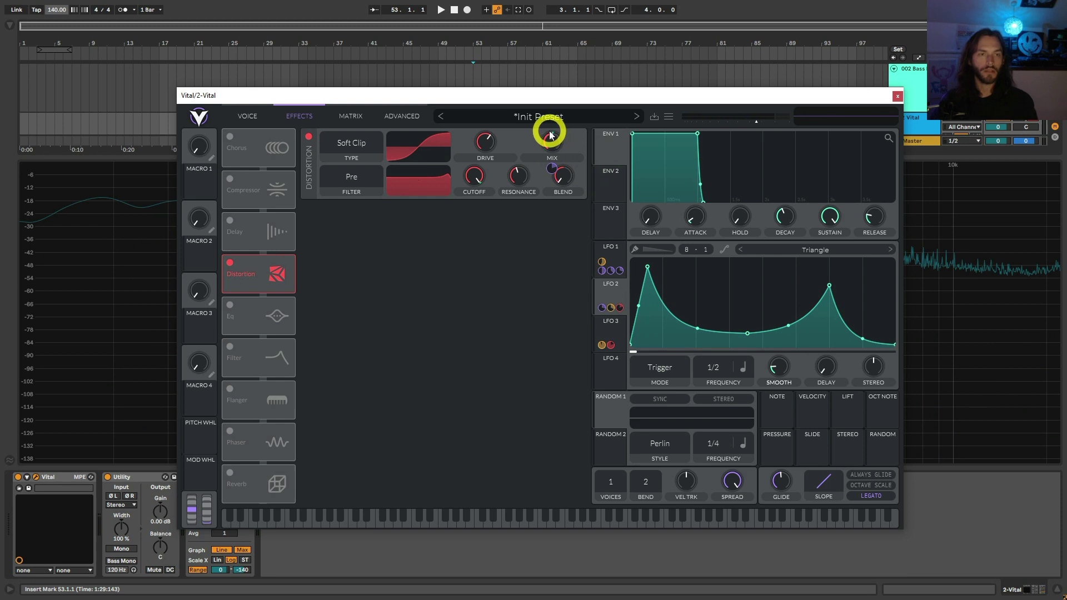
# Review the modulation routings and the oscillator and filter settings, and return to the distortion effect.
pyautogui.click(350, 118)
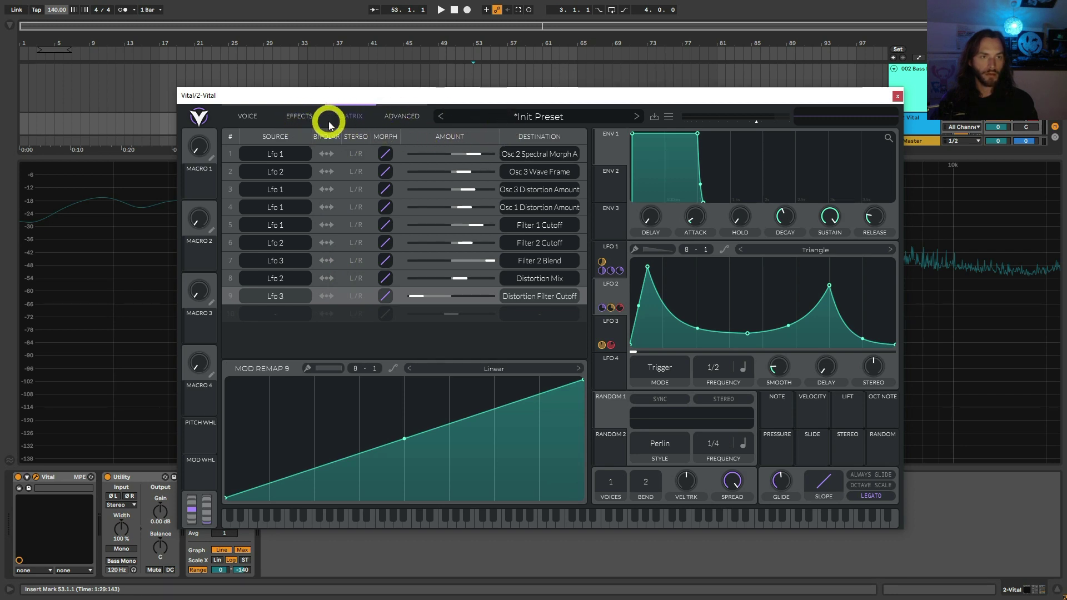
pyautogui.click(257, 119)
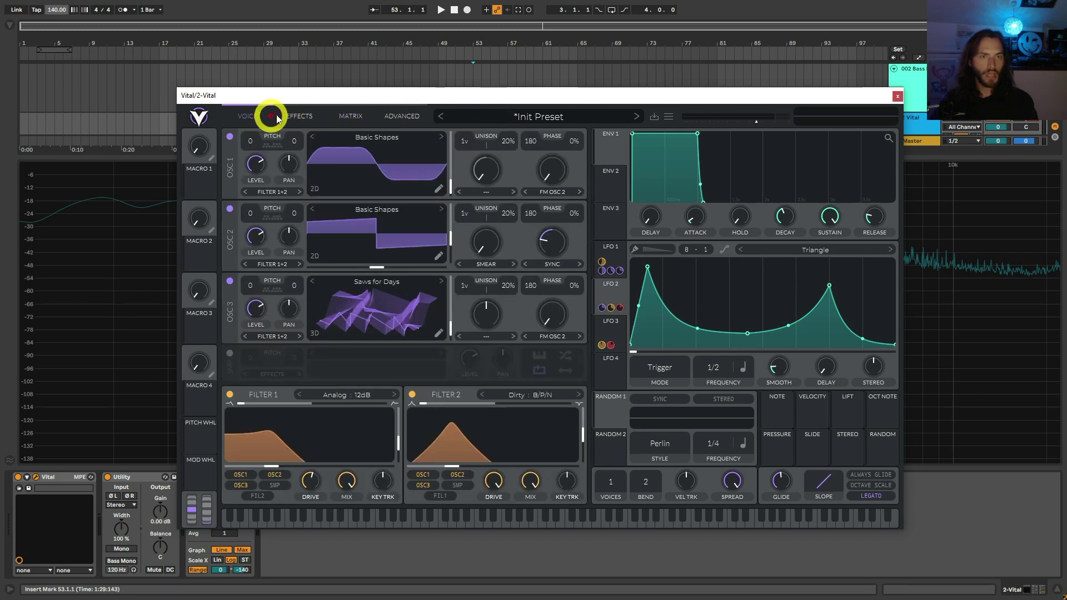
pyautogui.click(303, 116)
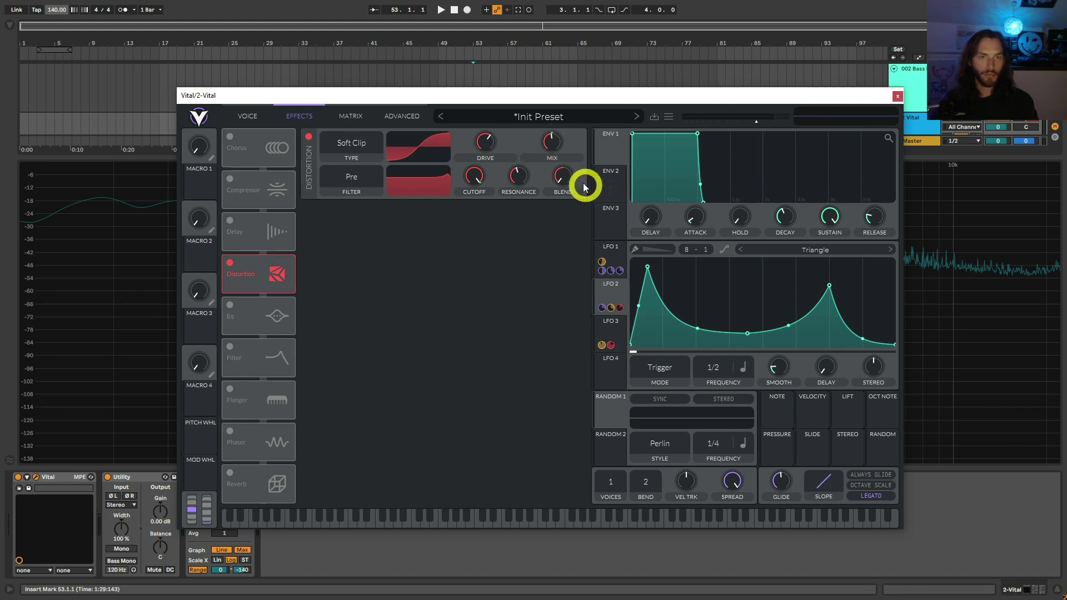
# Adjust LFO 2's modulation amount on the distortion mix and set the base mix to about 0.49.
pyautogui.moveTo(551, 172); pyautogui.dragTo(552, 167)
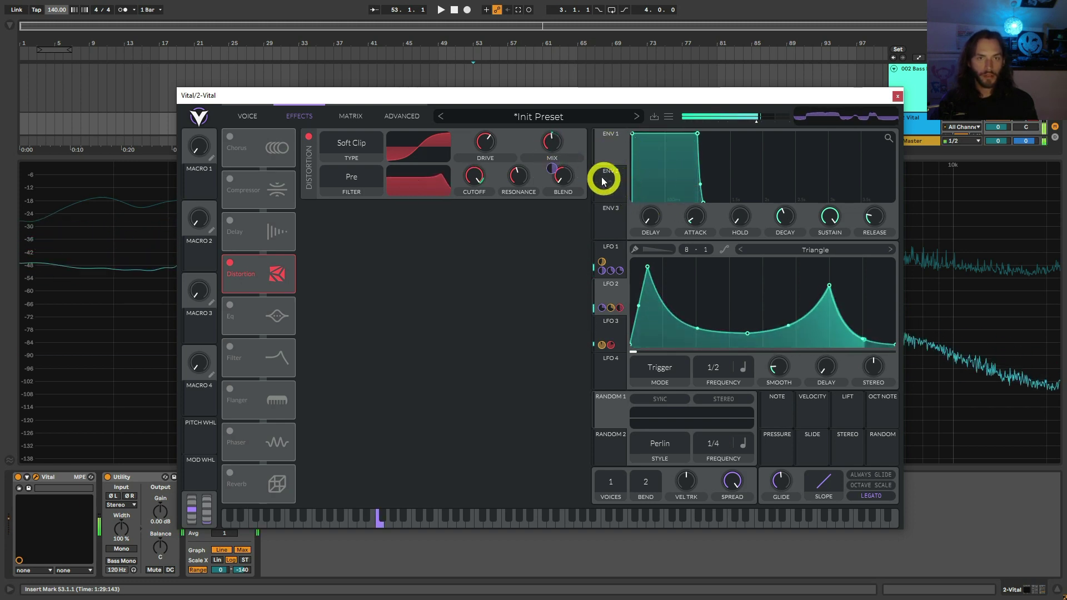
pyautogui.moveTo(549, 135); pyautogui.dragTo(554, 147)
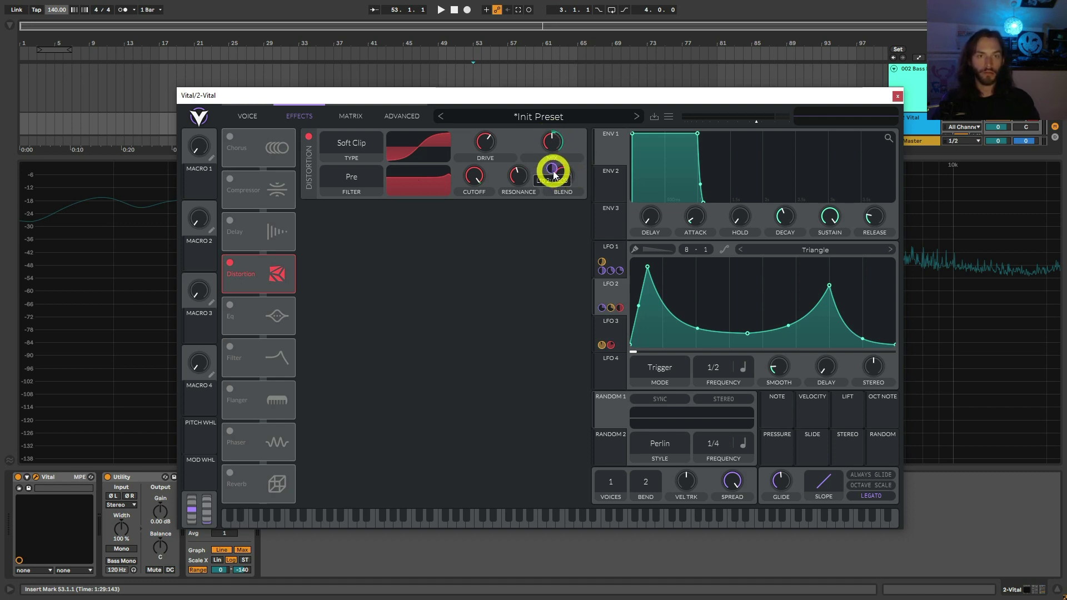
pyautogui.moveTo(552, 167); pyautogui.dragTo(543, 216)
pyautogui.moveTo(544, 172); pyautogui.dragTo(560, 158)
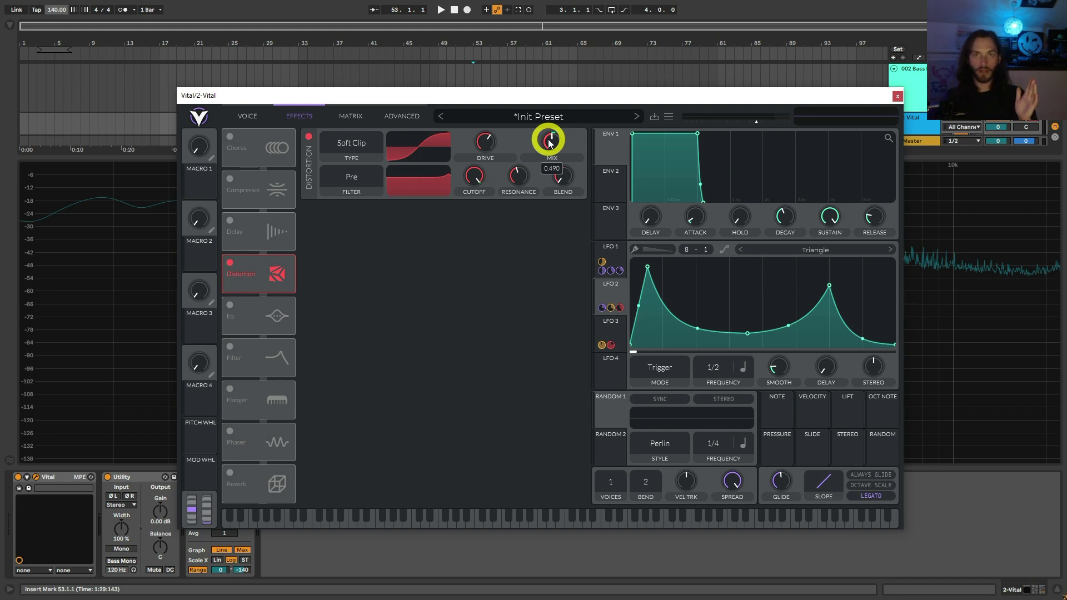
# Make the LFO 3 modulation of the distortion filter cutoff bipolar.
pyautogui.click(348, 116)
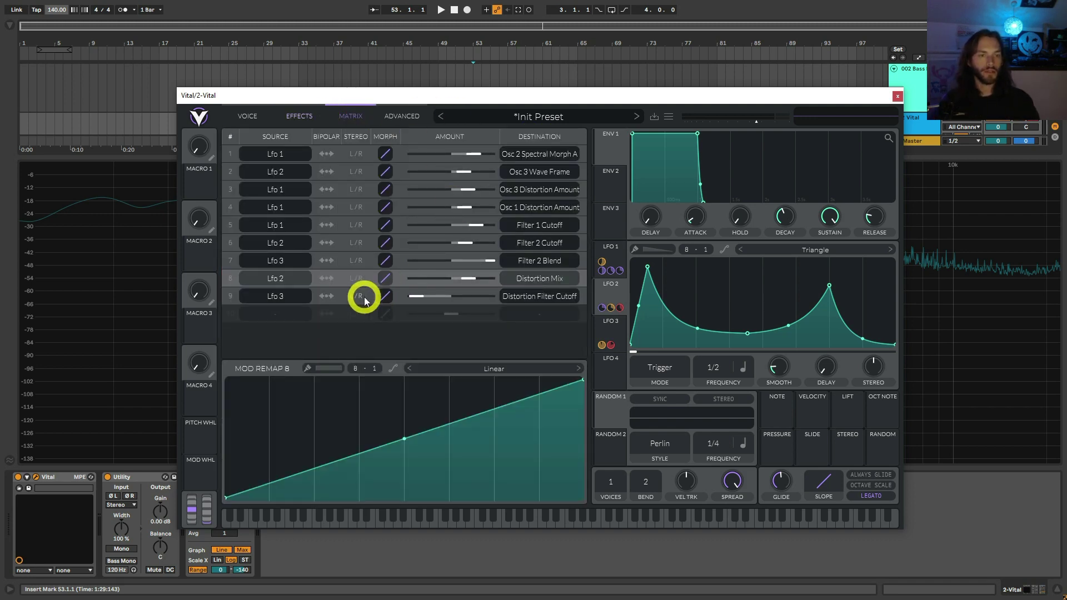
pyautogui.click(328, 296)
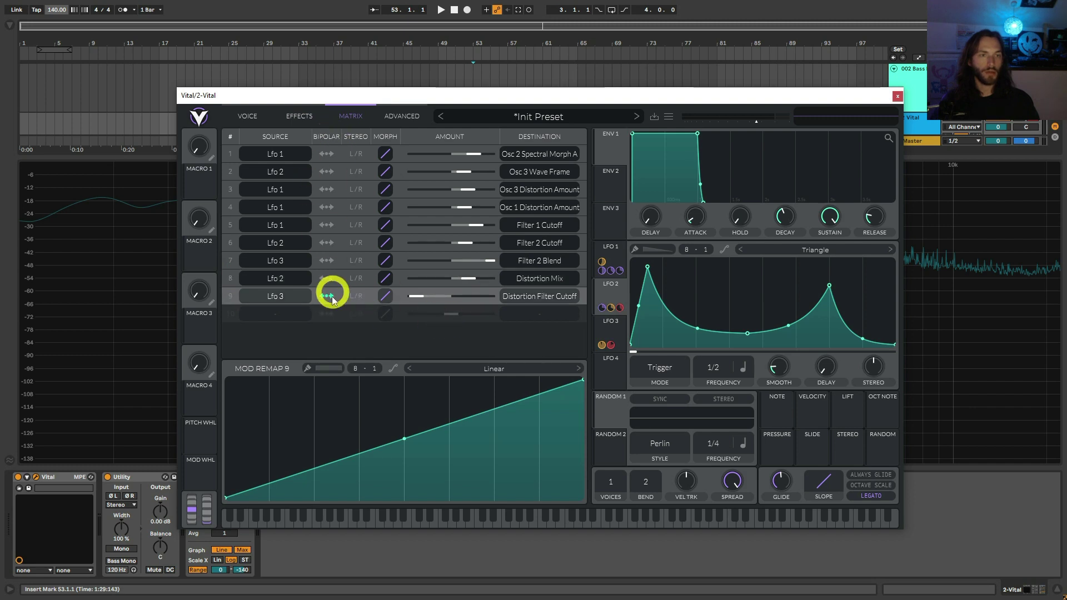
# Raise the distortion filter's blend to about 0.27.
pyautogui.click(354, 296)
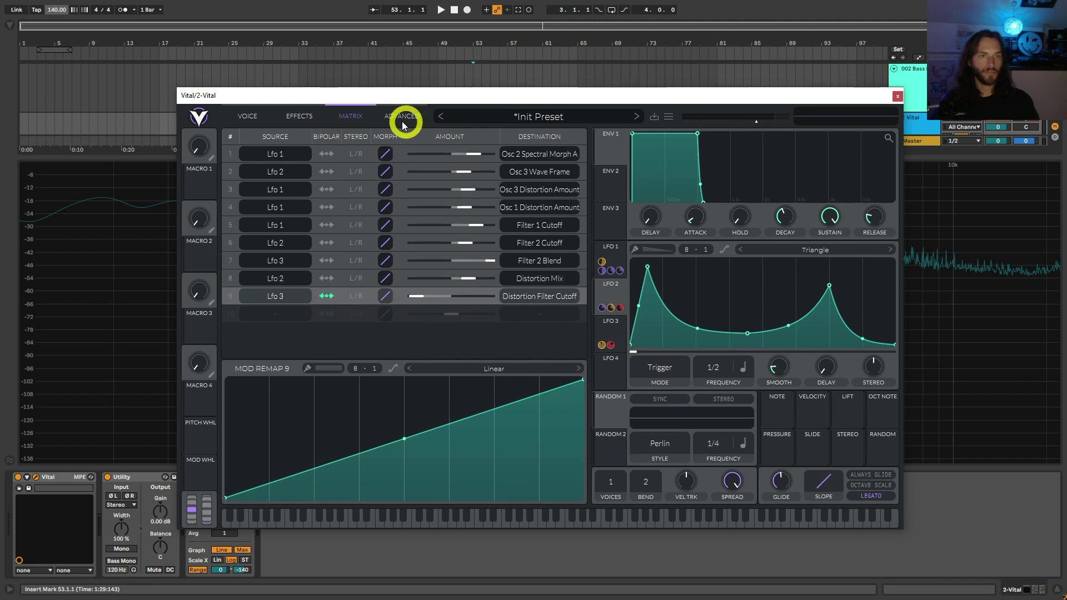
pyautogui.click(299, 116)
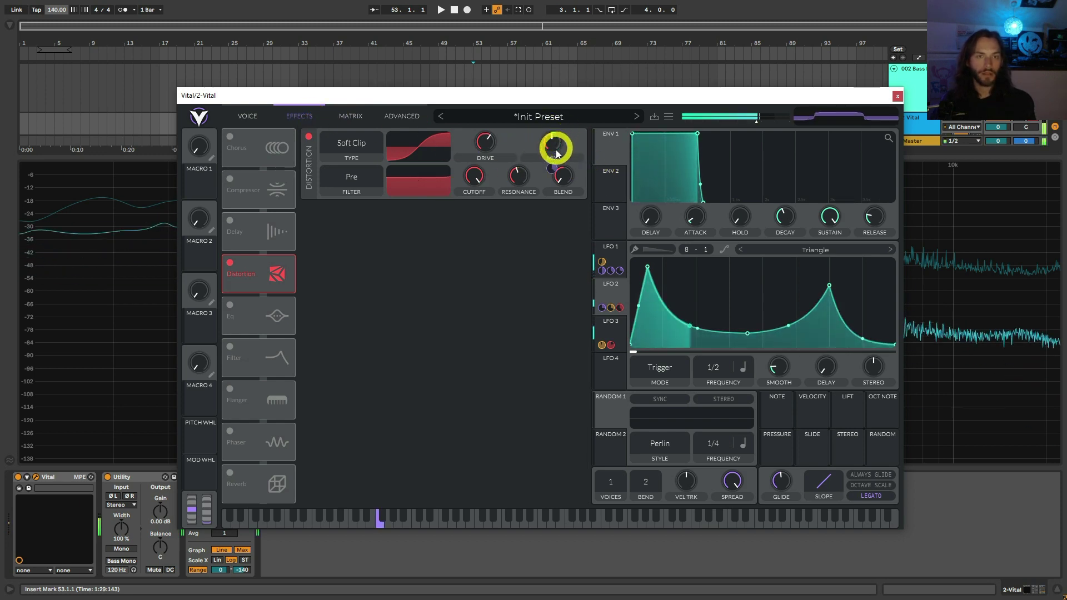
pyautogui.moveTo(555, 148); pyautogui.dragTo(556, 161)
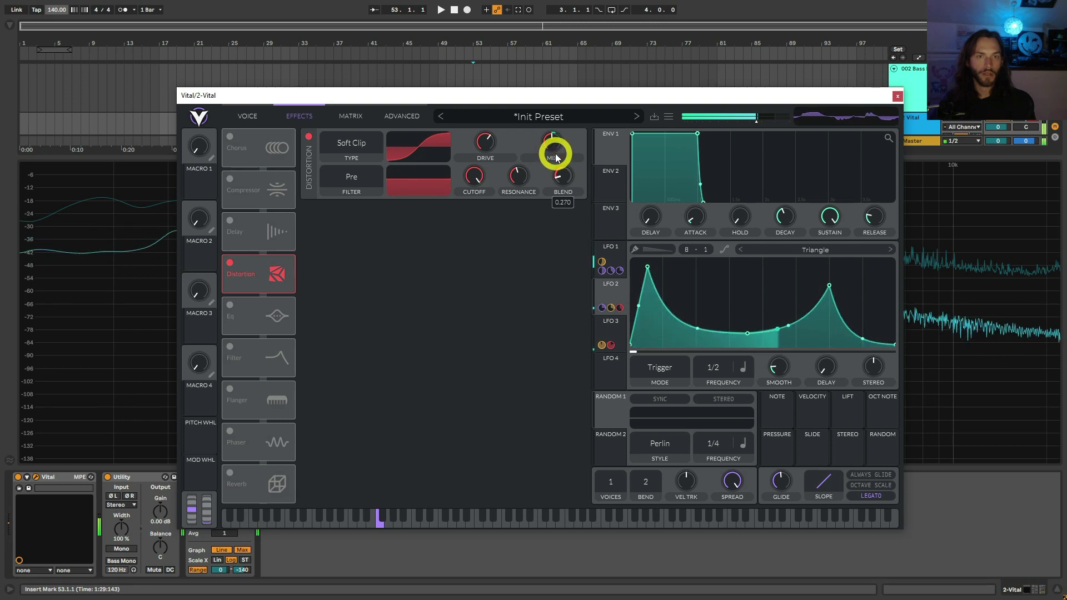
# Make the LFO 2 modulation of the distortion mix bipolar and return to the distortion settings.
pyautogui.click(357, 119)
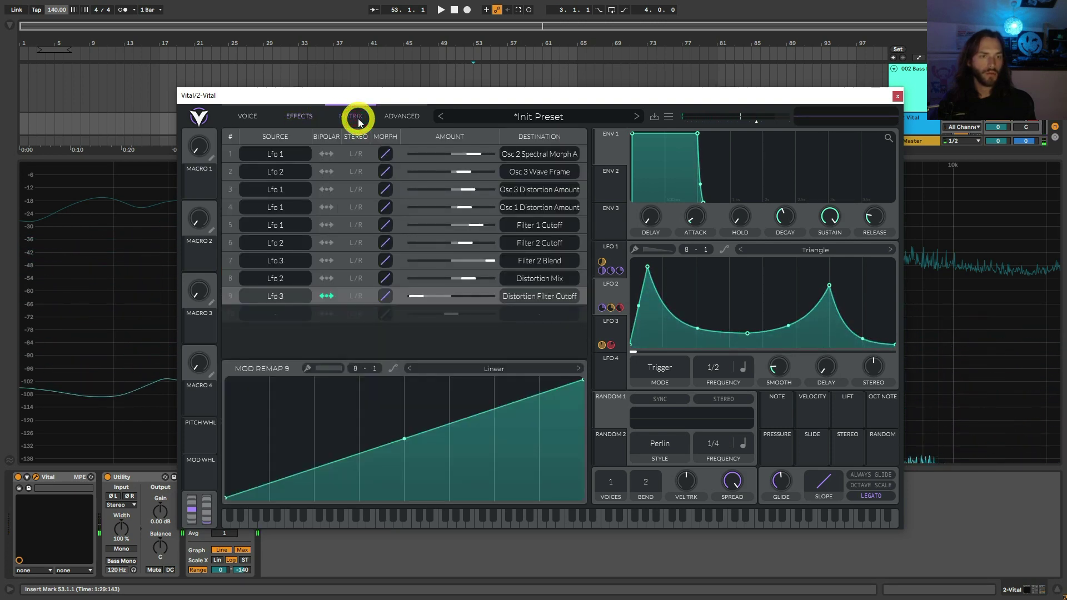
pyautogui.click(327, 278)
pyautogui.click(310, 117)
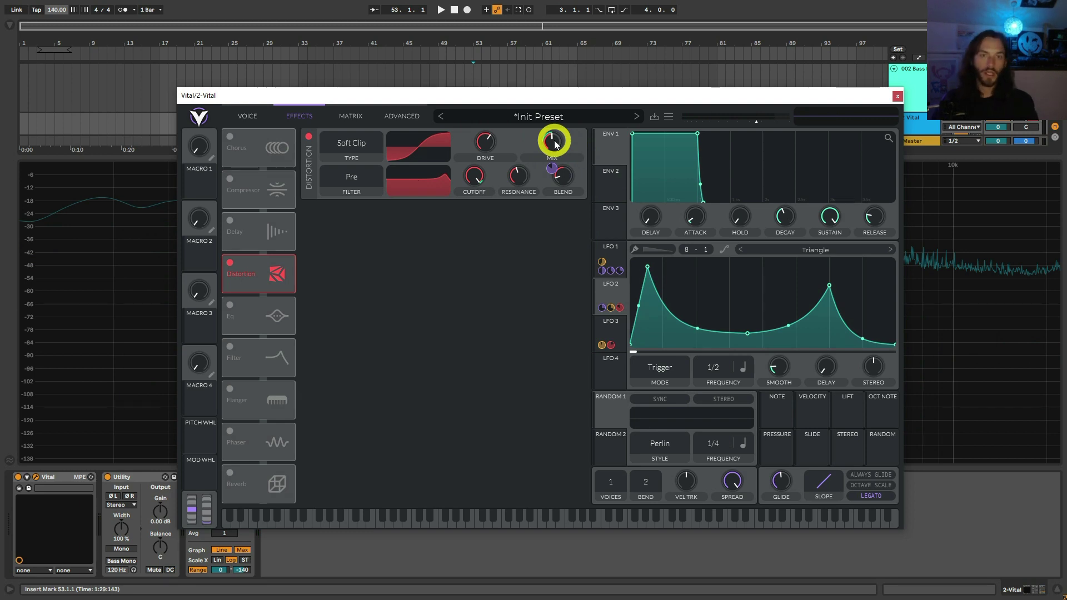
pyautogui.moveTo(610, 299); pyautogui.dragTo(551, 141)
pyautogui.moveTo(598, 204); pyautogui.dragTo(566, 167)
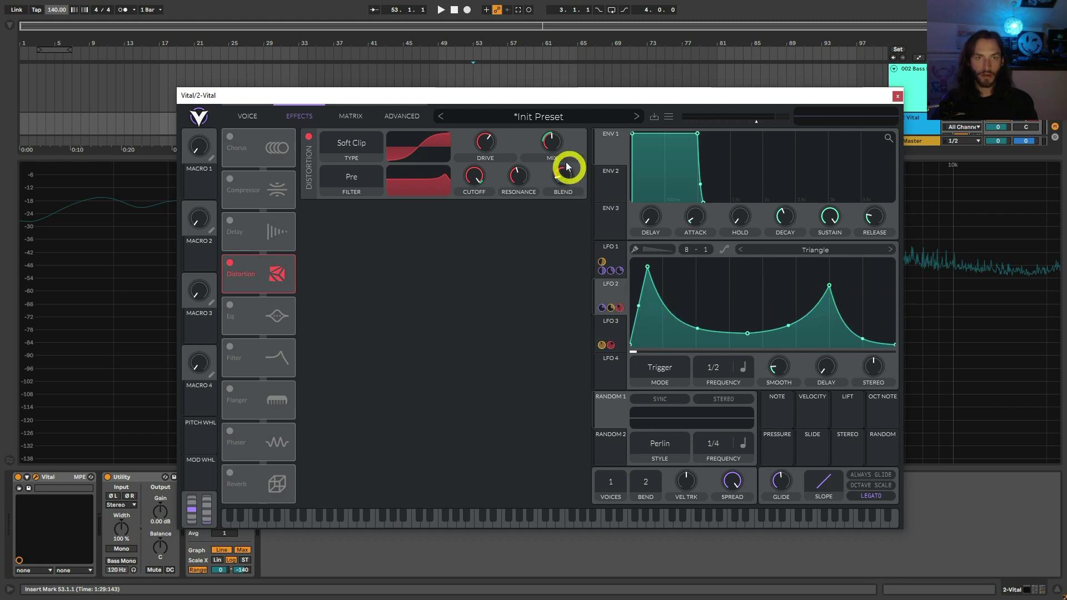
pyautogui.moveTo(349, 119); pyautogui.dragTo(630, 303)
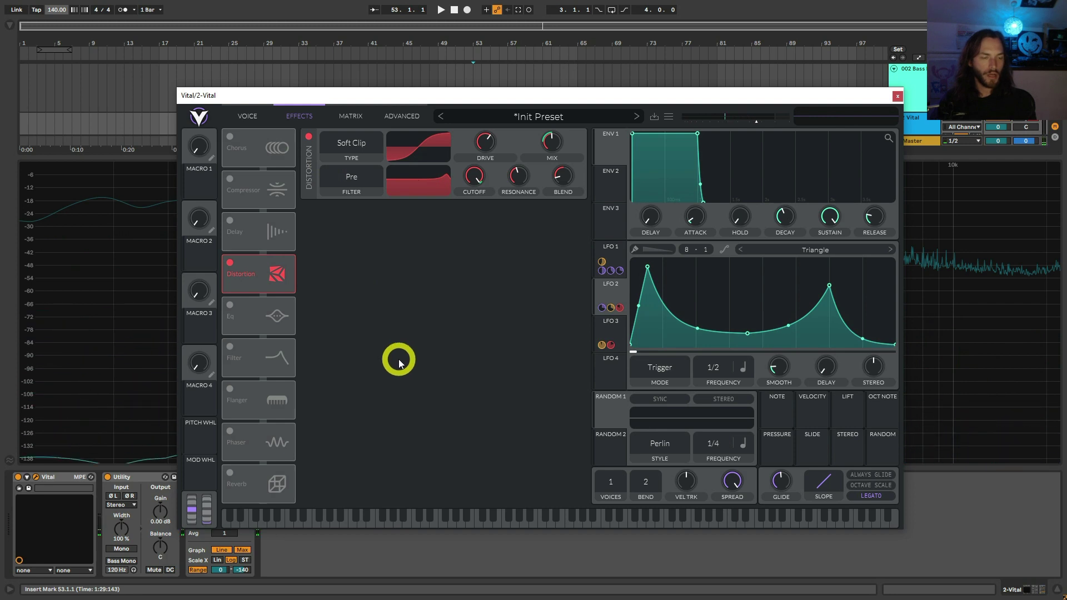
# Enable the reverb effect and move it ahead of the distortion in the effects chain.
pyautogui.click(230, 473)
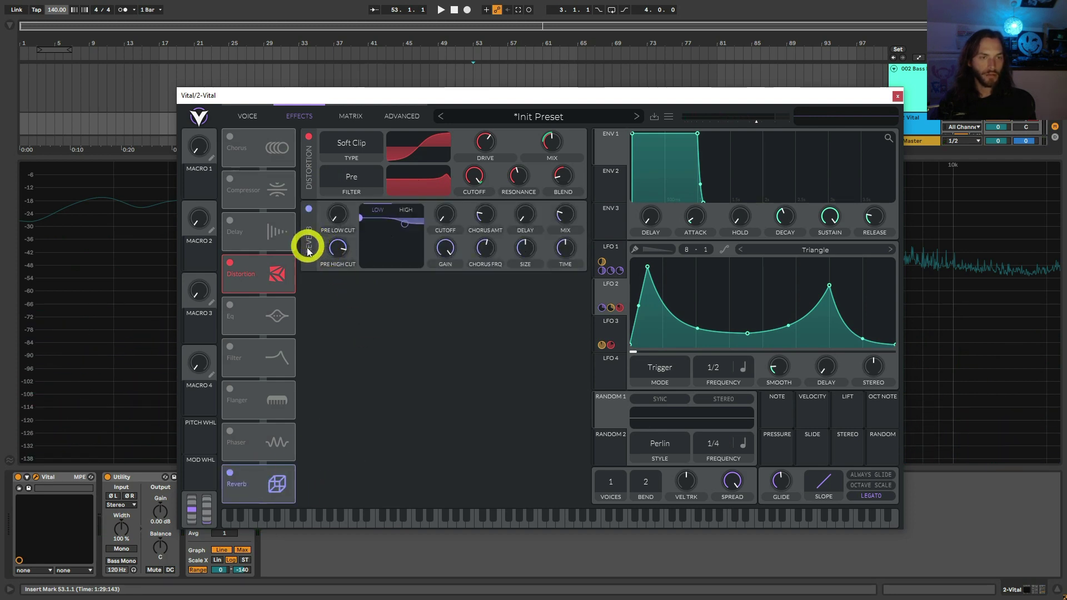
pyautogui.moveTo(263, 486); pyautogui.dragTo(247, 272)
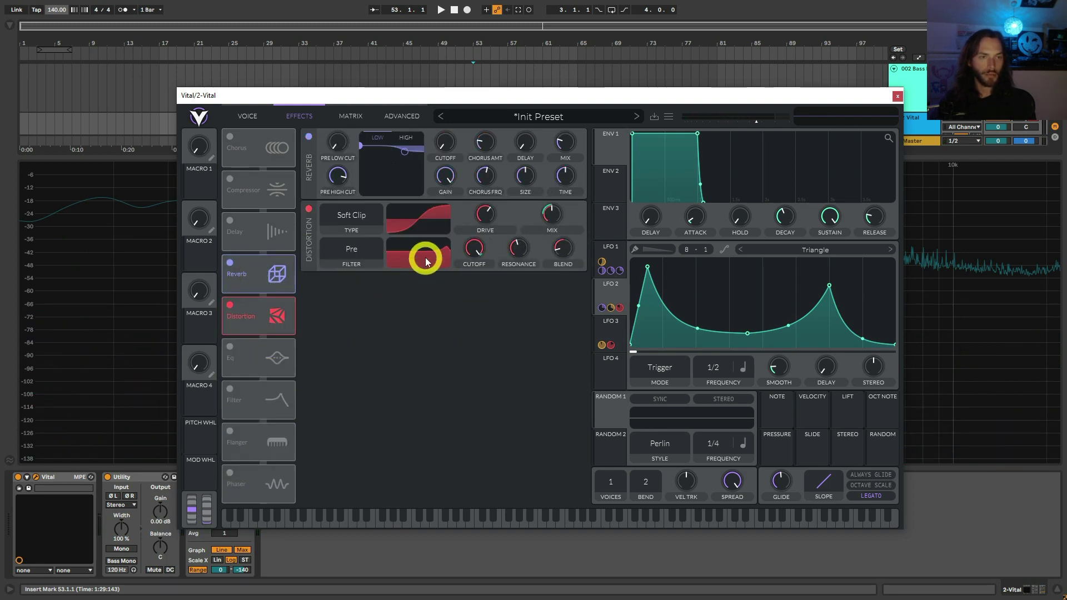
pyautogui.moveTo(426, 263); pyautogui.dragTo(454, 262)
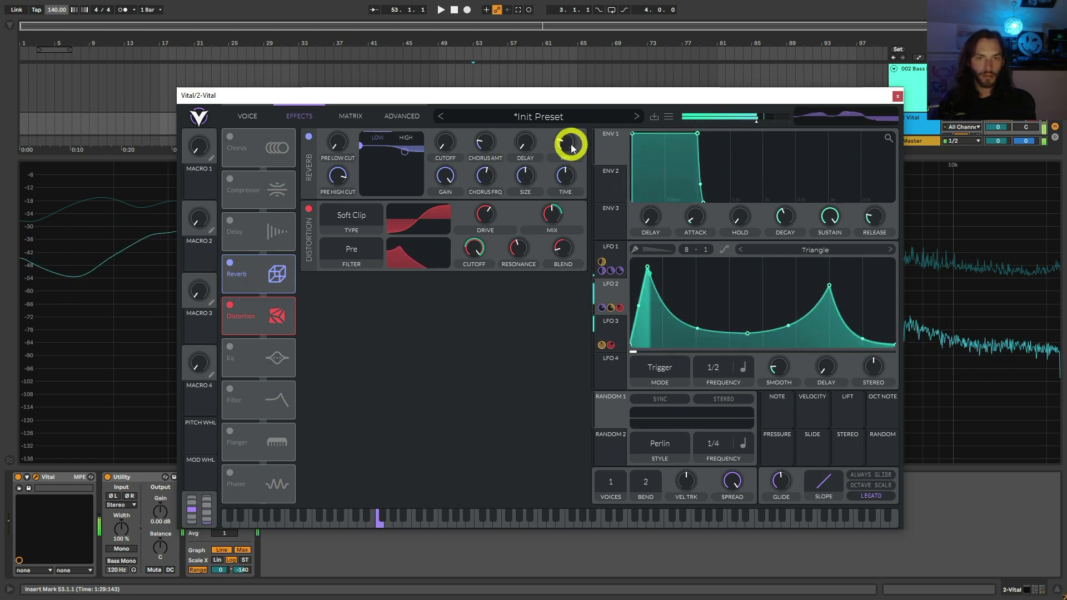
# Turn the reverb's base mix down, compare the LFO shapes, and assign LFO 1 to modulate the reverb mix.
pyautogui.click(620, 339)
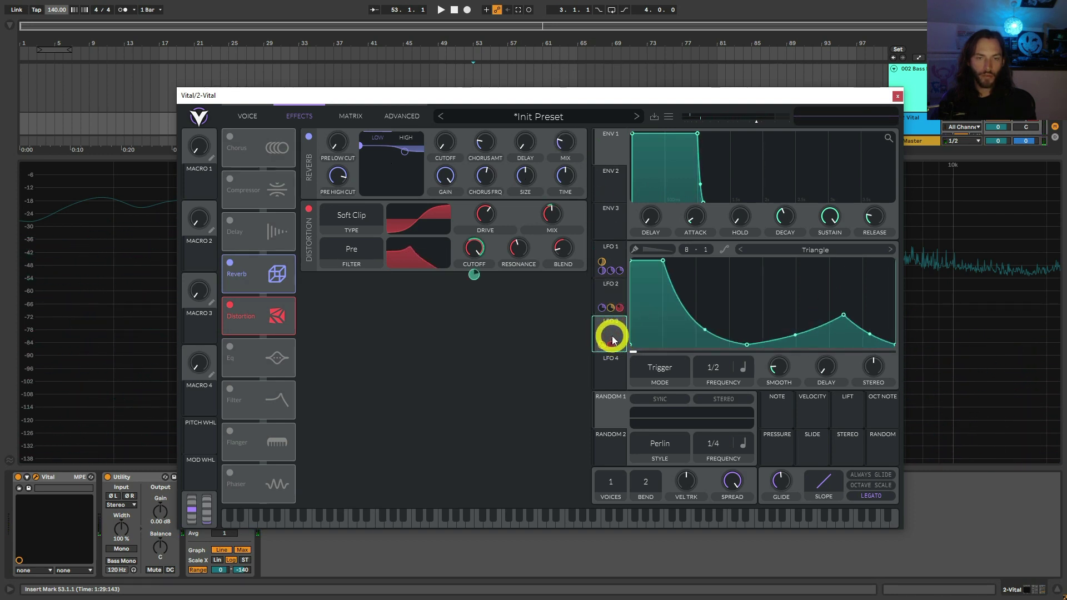
pyautogui.moveTo(613, 340); pyautogui.dragTo(570, 139)
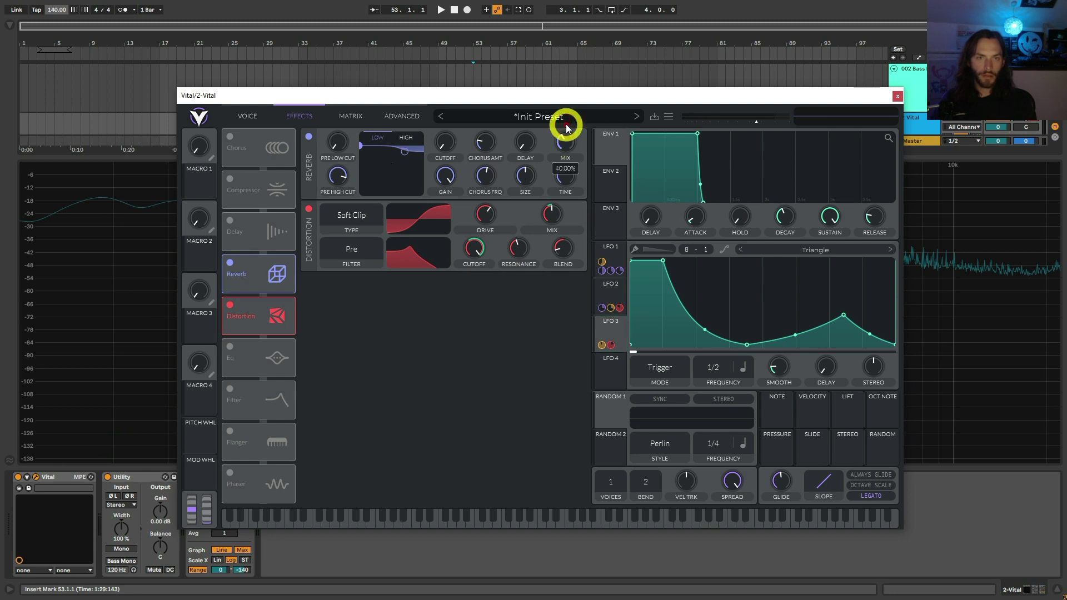
pyautogui.moveTo(565, 118); pyautogui.dragTo(581, 185)
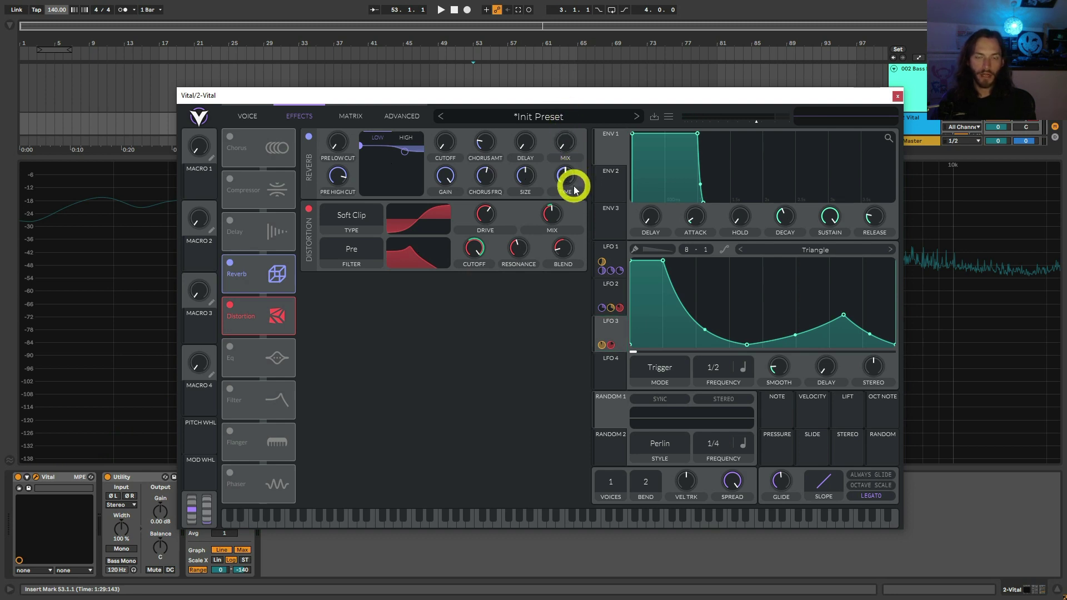
pyautogui.click(623, 296)
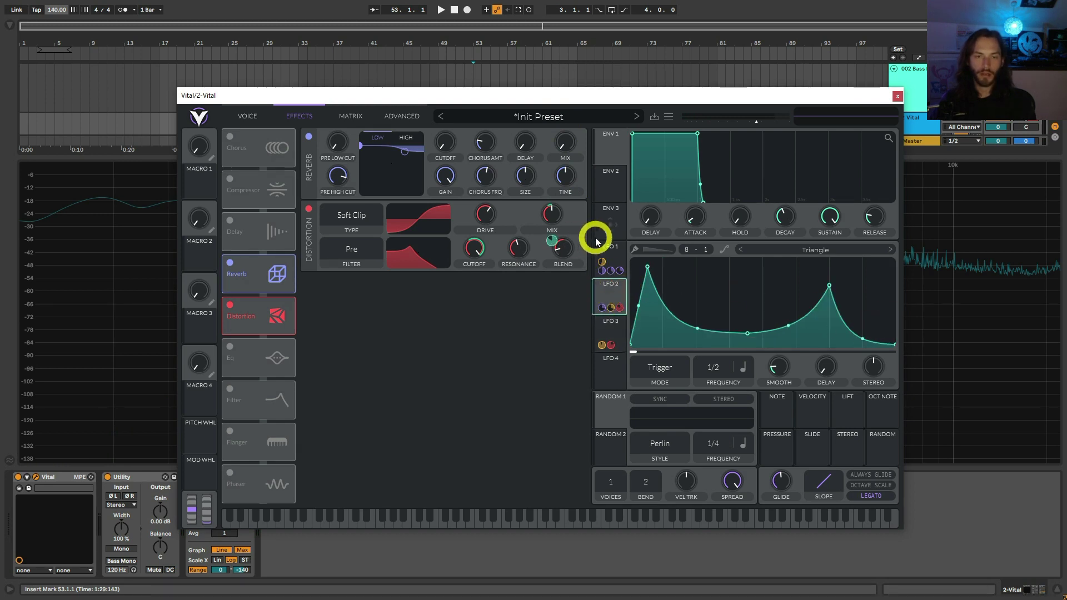
pyautogui.click(623, 333)
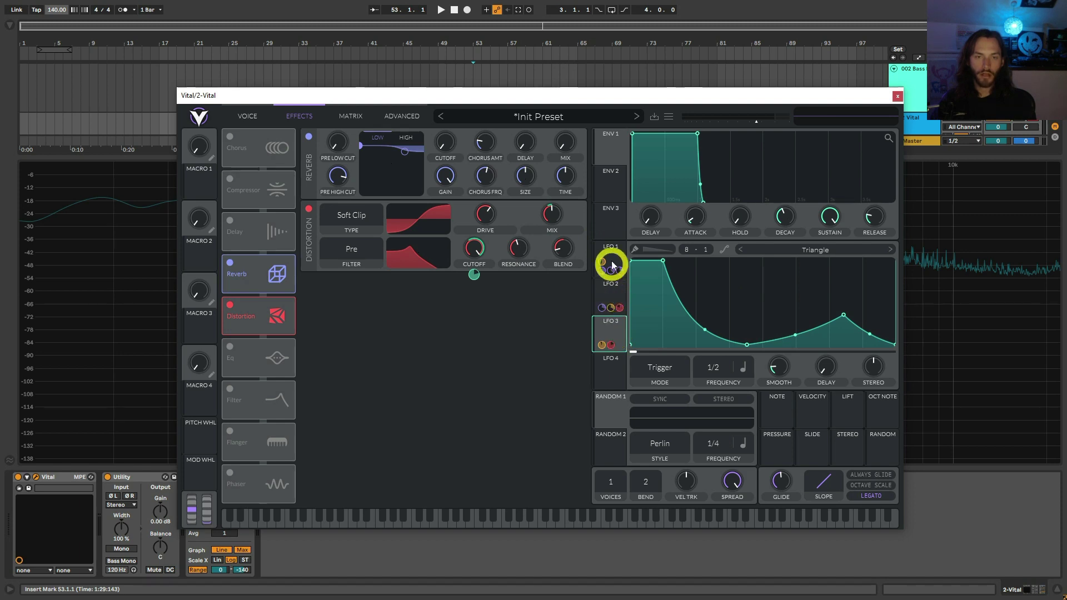
pyautogui.click(613, 295)
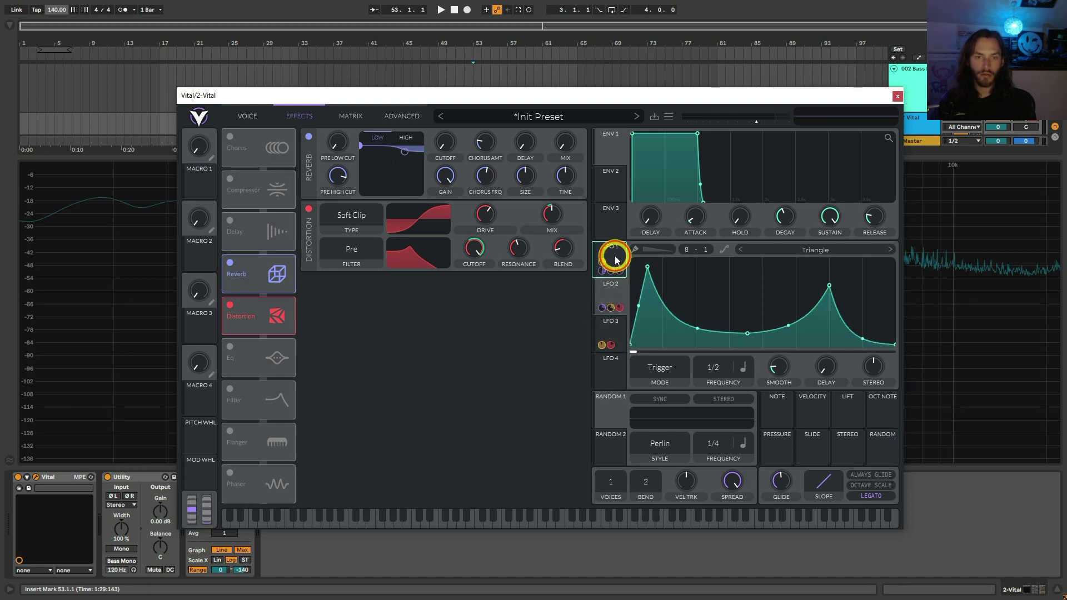
pyautogui.click(615, 255)
pyautogui.click(611, 283)
pyautogui.click(618, 255)
pyautogui.moveTo(621, 256); pyautogui.dragTo(562, 137)
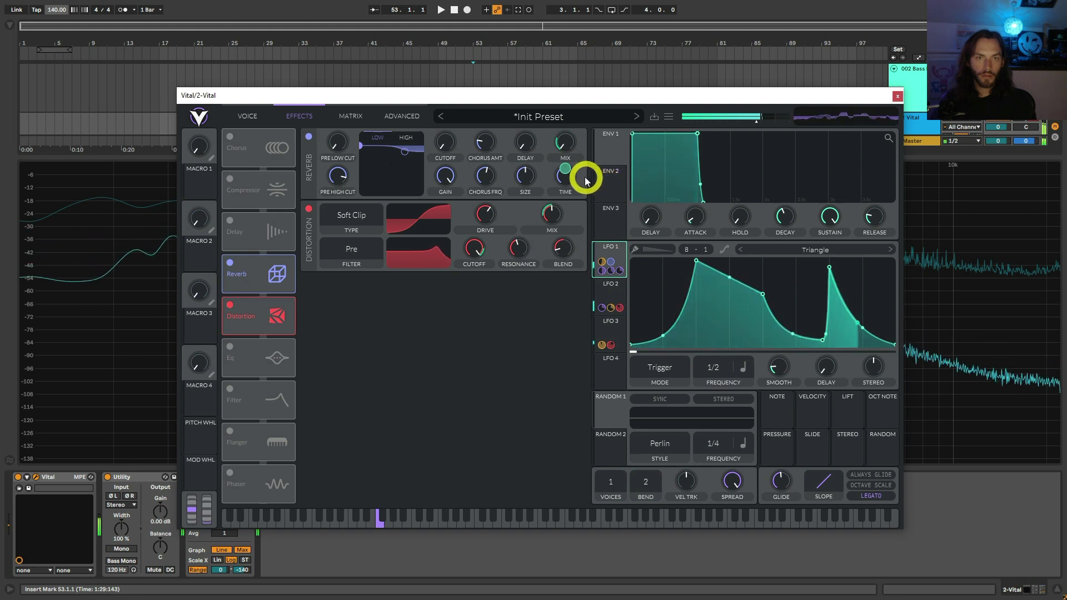
# Set LFO 1's modulation amount on the reverb mix to -1.000 and the base mix to about 44%.
pyautogui.moveTo(564, 168); pyautogui.dragTo(560, 195)
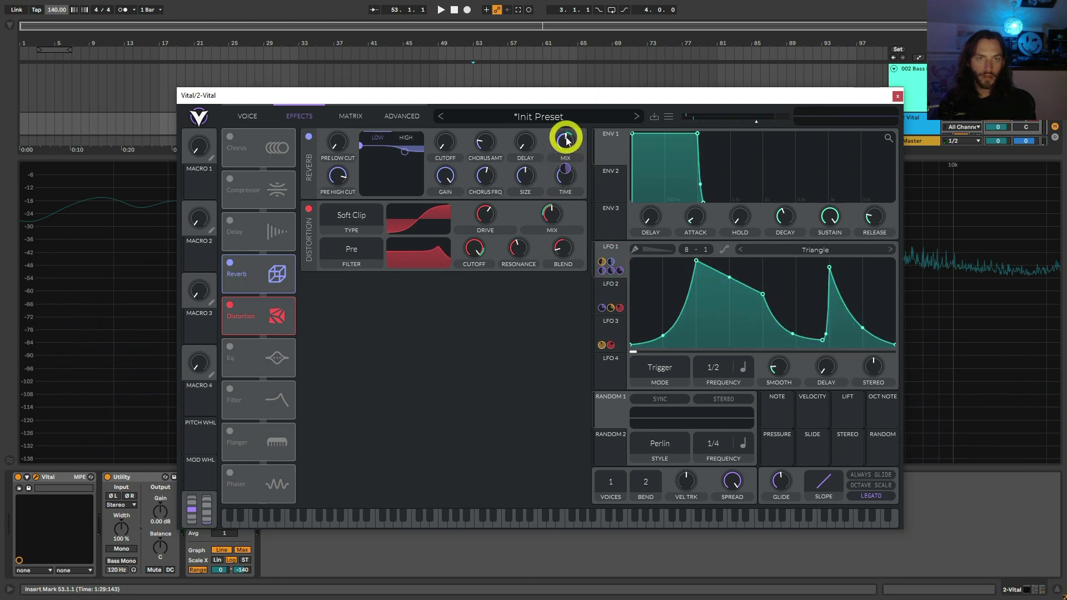
pyautogui.moveTo(565, 168); pyautogui.dragTo(566, 262)
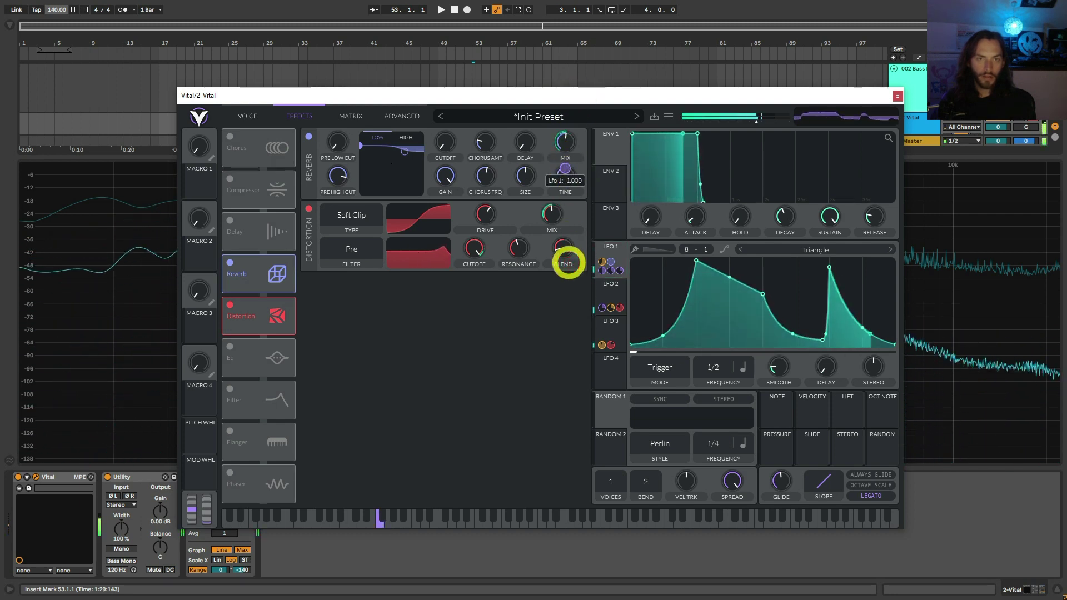
pyautogui.click(568, 146)
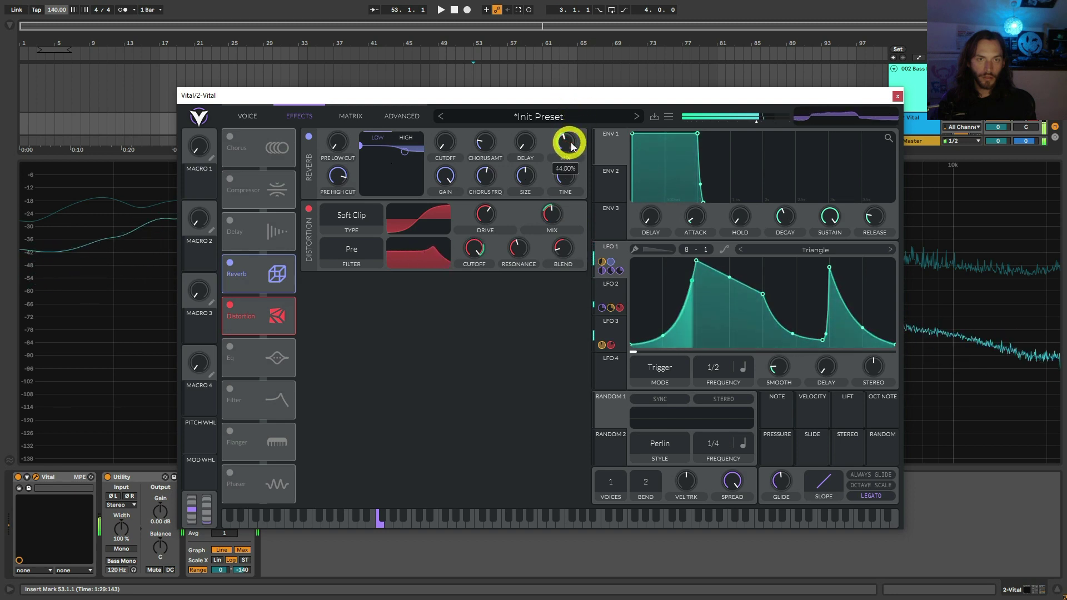
pyautogui.click(609, 191)
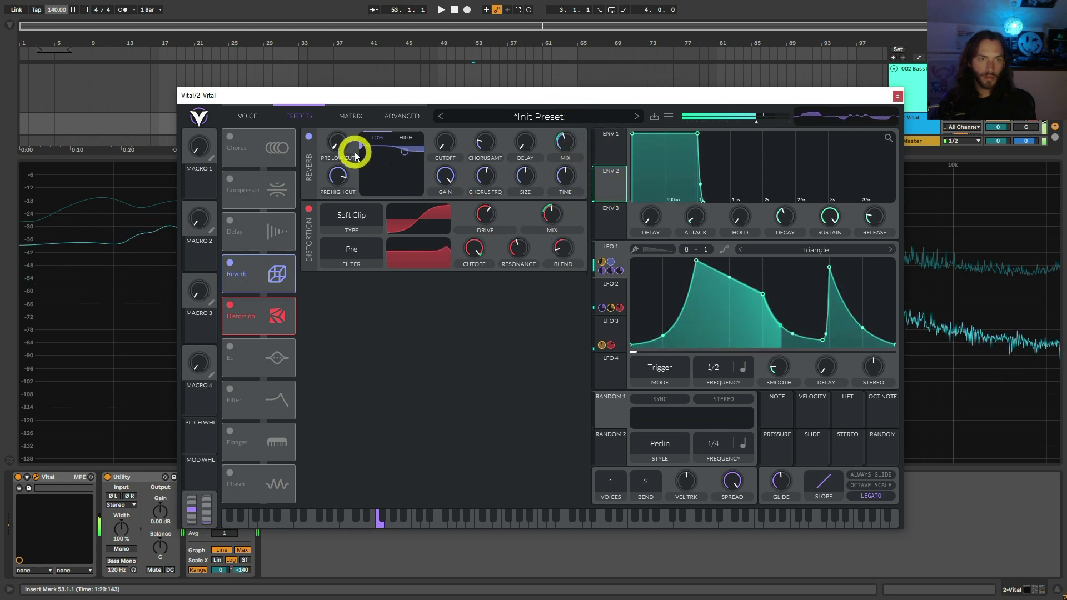
# Cut the reverb's low end with its low shelf and pre low cut, and set its mix to about 37.5%.
pyautogui.moveTo(356, 156); pyautogui.dragTo(392, 214)
pyautogui.moveTo(562, 146); pyautogui.dragTo(564, 155)
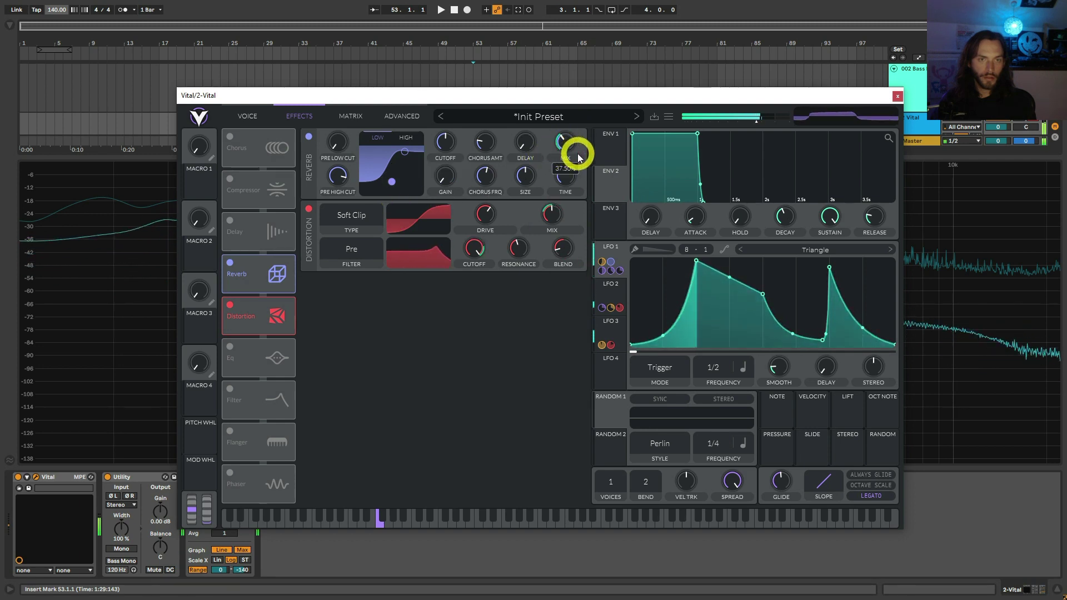
pyautogui.moveTo(442, 170); pyautogui.dragTo(445, 136)
pyautogui.moveTo(345, 153)
pyautogui.mouseDown()
pyautogui.moveTo(353, 78)
pyautogui.moveTo(395, 178)
pyautogui.moveTo(340, 150)
pyautogui.mouseUp()
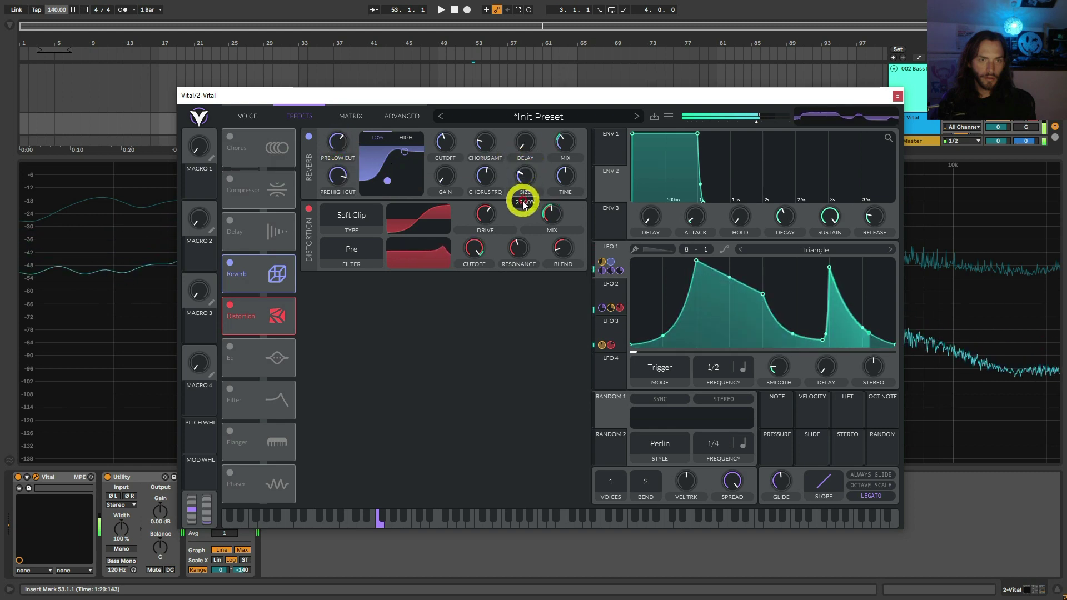
# Reduce the reverb's size and fine-tune its decay time.
pyautogui.moveTo(523, 205); pyautogui.dragTo(519, 219)
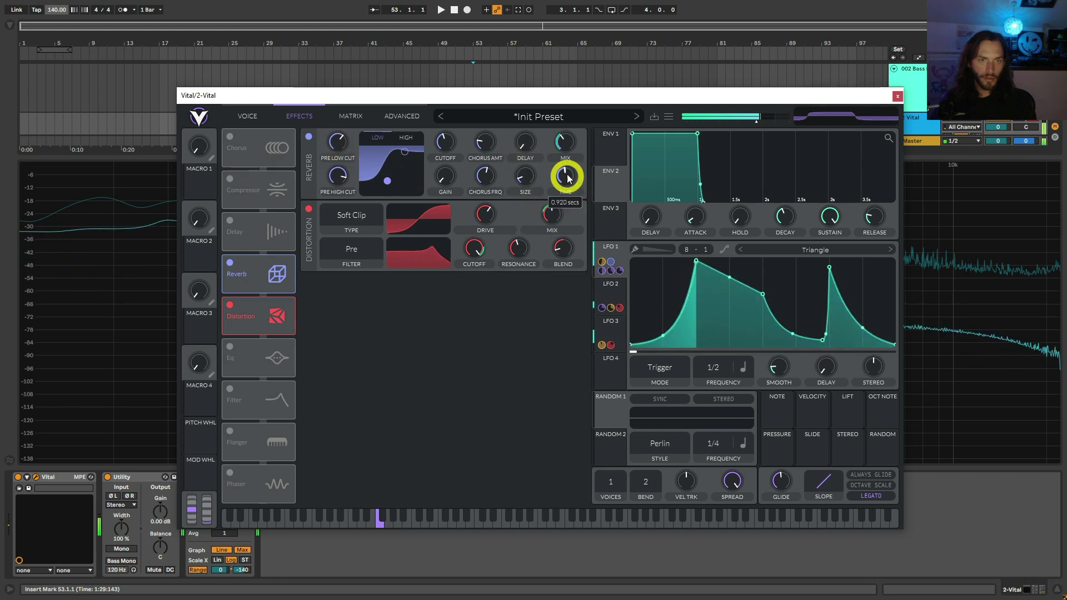
pyautogui.moveTo(568, 178); pyautogui.dragTo(566, 149)
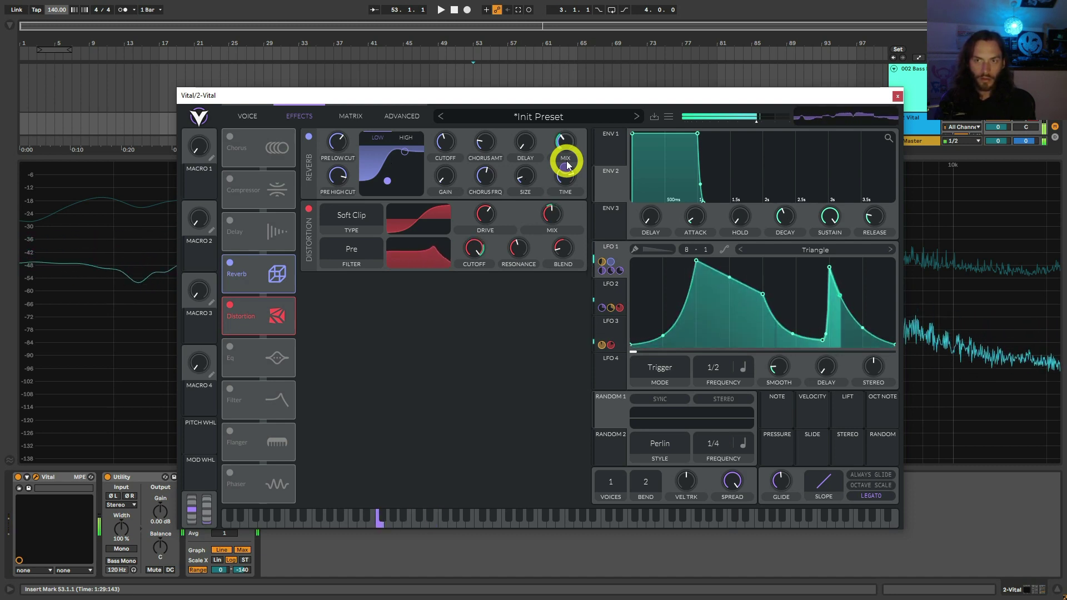
# Show the oscillator settings and check the sound in mono with the Utility device, then restore stereo.
pyautogui.moveTo(399, 96)
pyautogui.mouseDown()
pyautogui.moveTo(567, 67)
pyautogui.moveTo(572, 91)
pyautogui.moveTo(465, 76)
pyautogui.moveTo(473, 83)
pyautogui.moveTo(413, 88)
pyautogui.mouseUp()
pyautogui.click(298, 114)
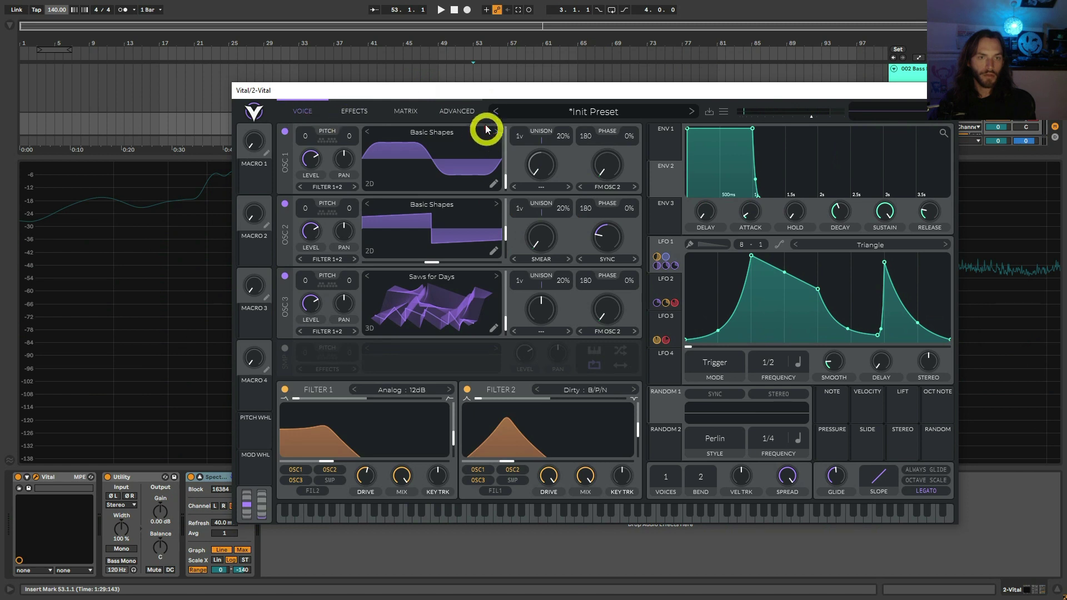
pyautogui.click(123, 549)
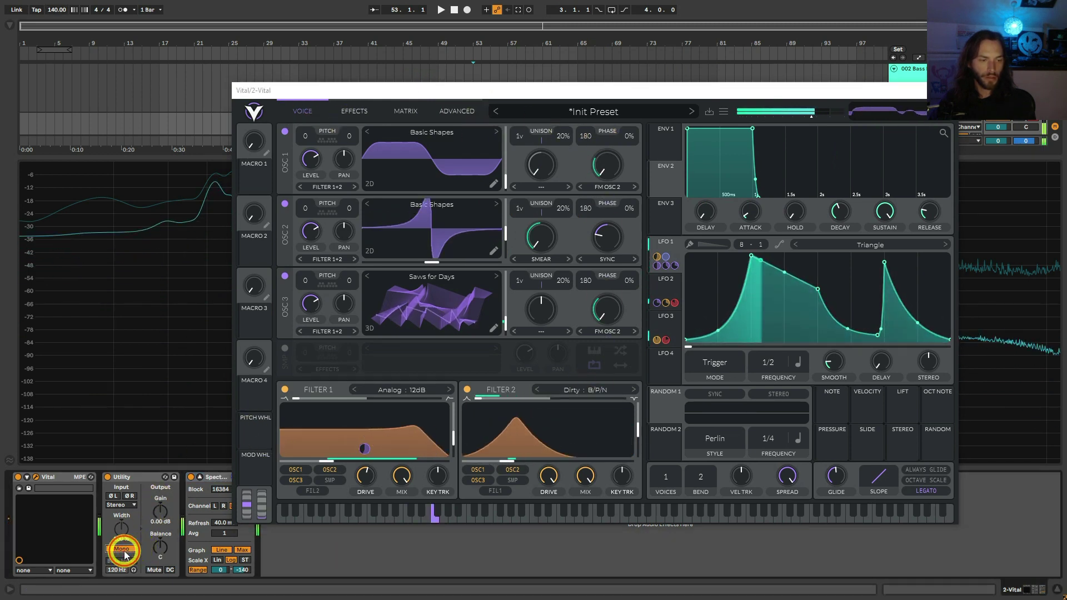
pyautogui.click(123, 549)
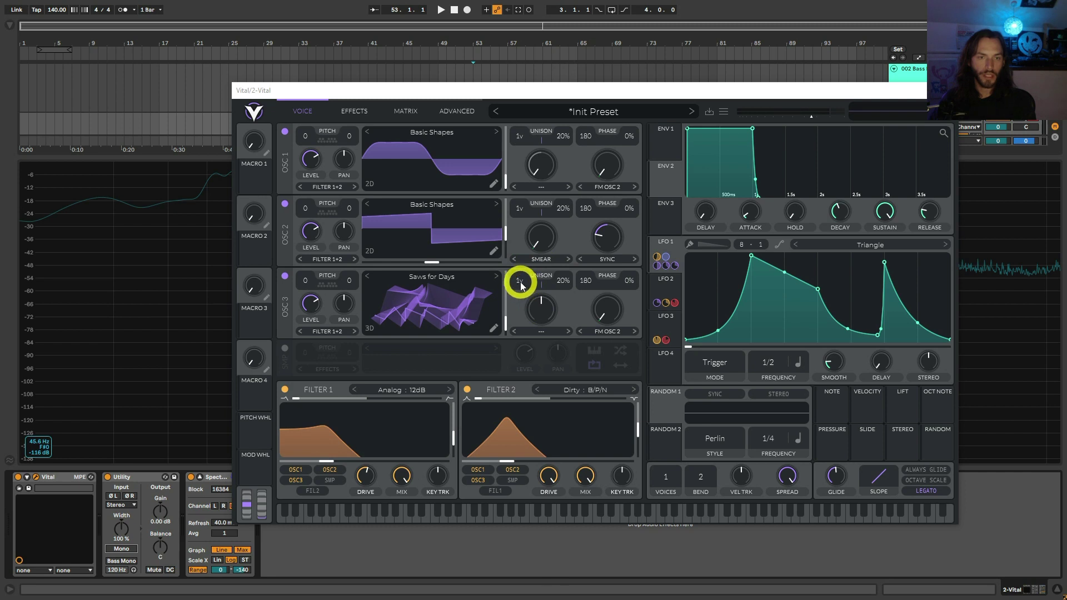
# Set oscillator 3's unison to 3 voices.
pyautogui.moveTo(521, 285); pyautogui.dragTo(529, 273)
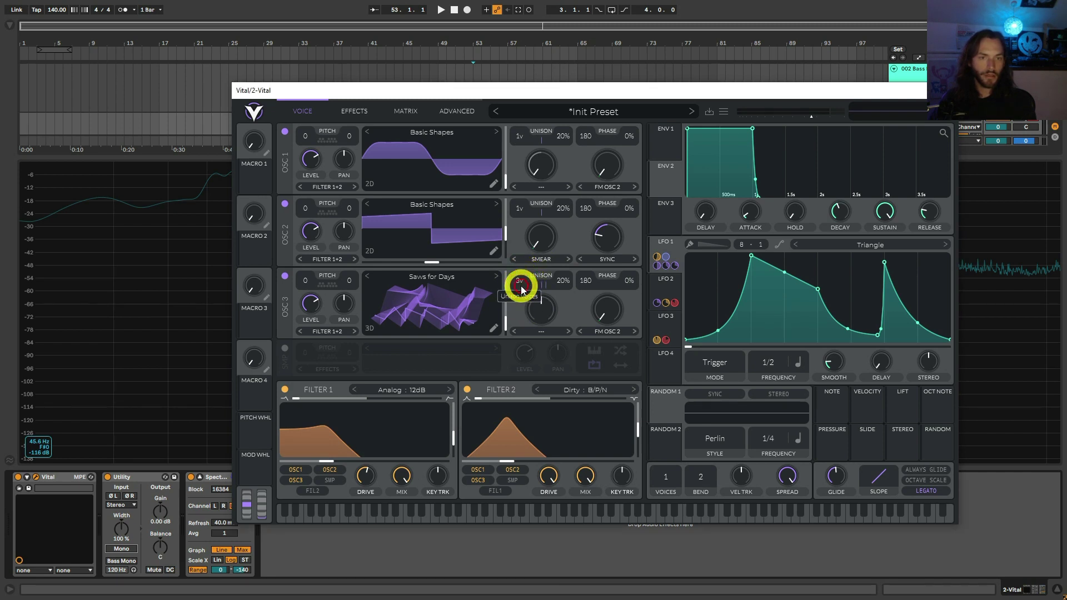
pyautogui.moveTo(608, 342)
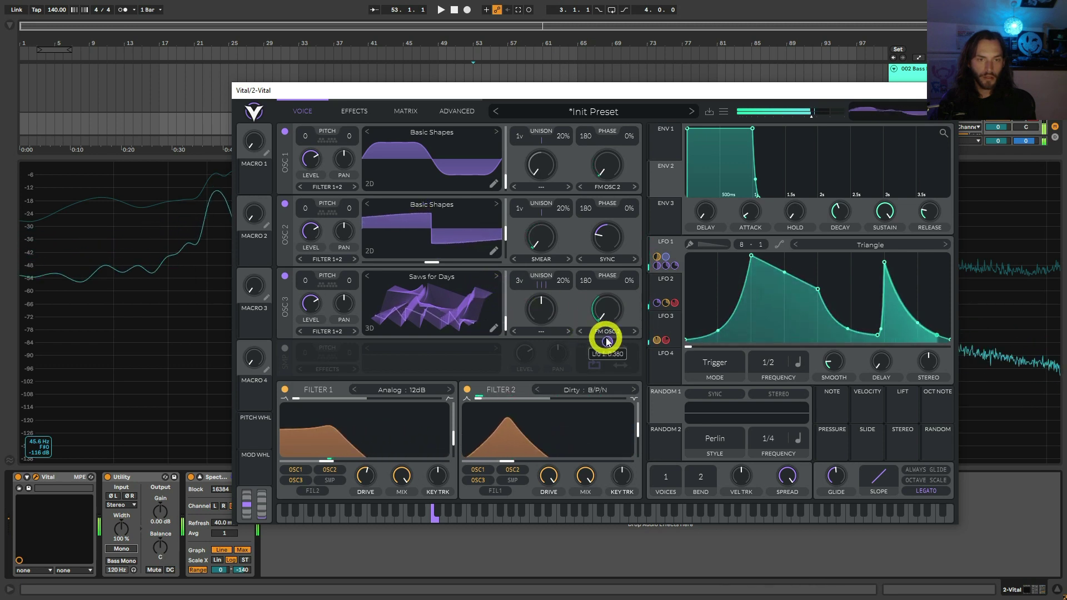
# Lower oscillator 3's unison table spread, raise its spectral spread, and return to the oscillator settings.
pyautogui.click(461, 111)
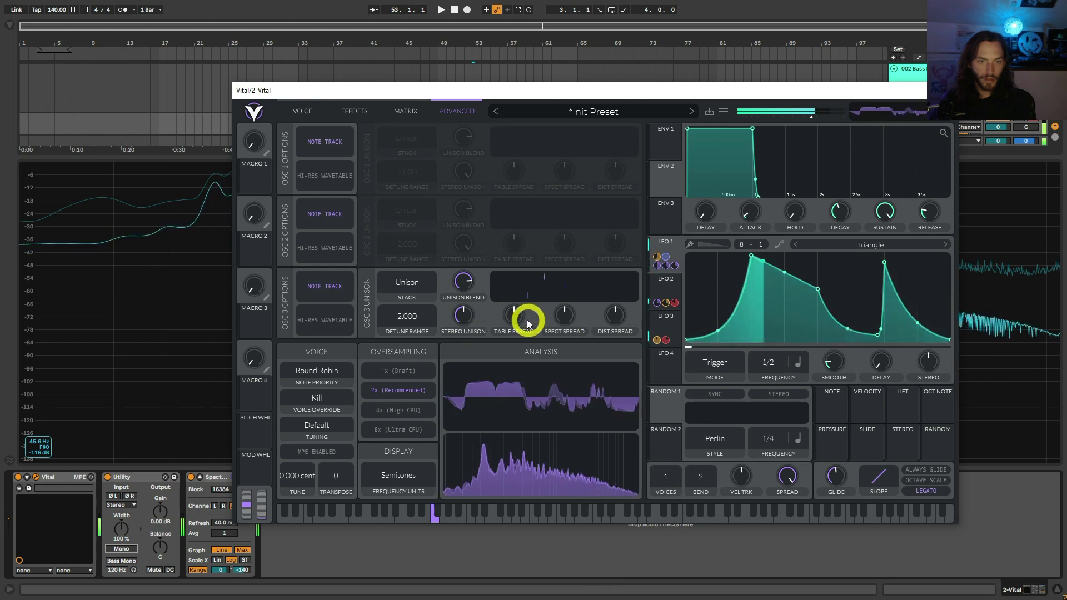
pyautogui.moveTo(528, 323); pyautogui.dragTo(505, 324)
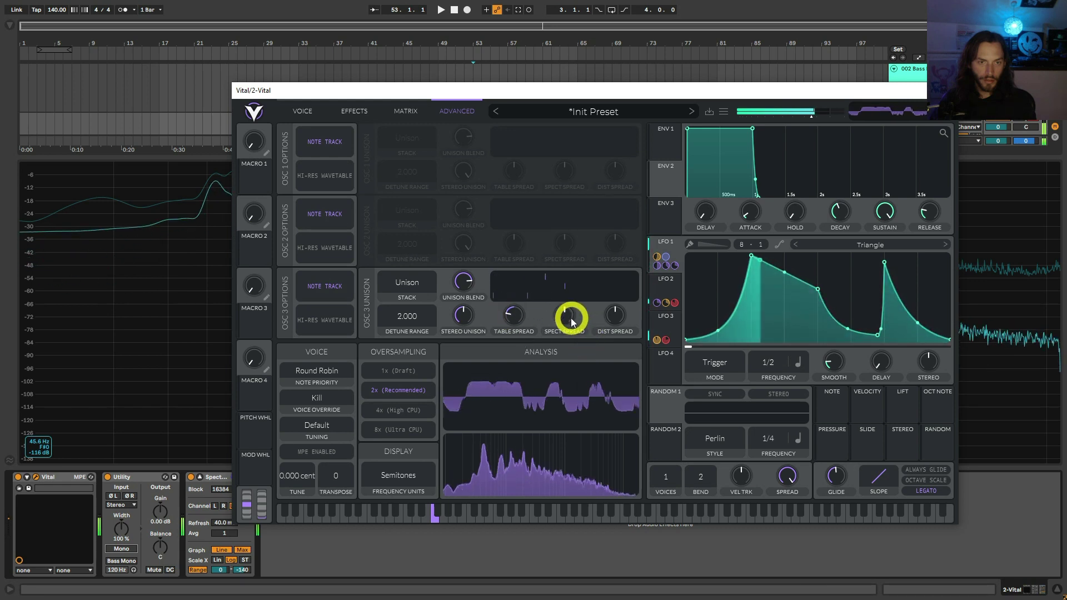
pyautogui.moveTo(567, 316); pyautogui.dragTo(574, 303)
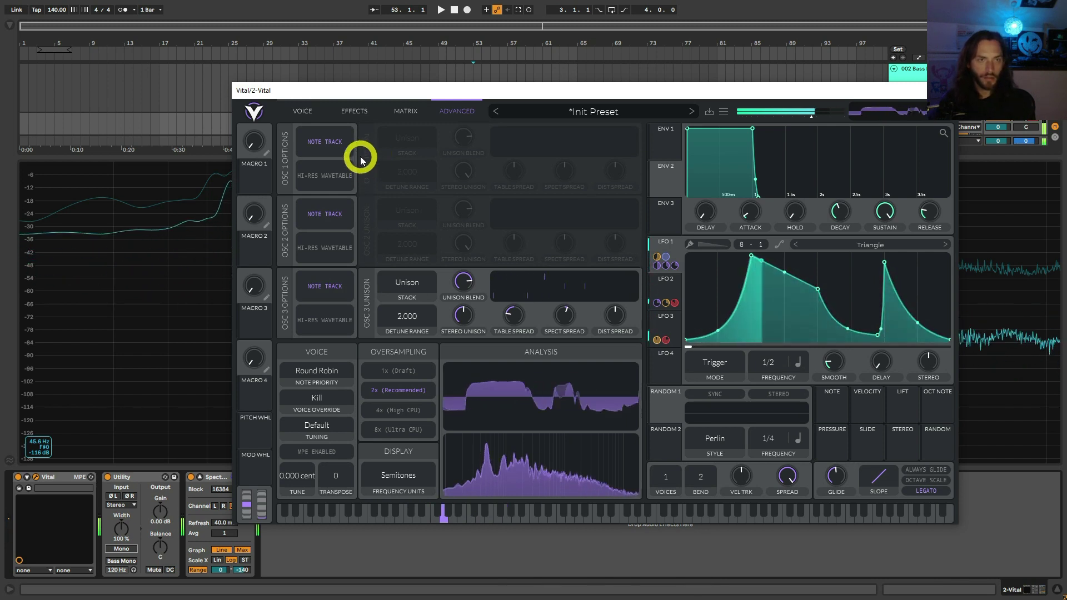
pyautogui.click(314, 110)
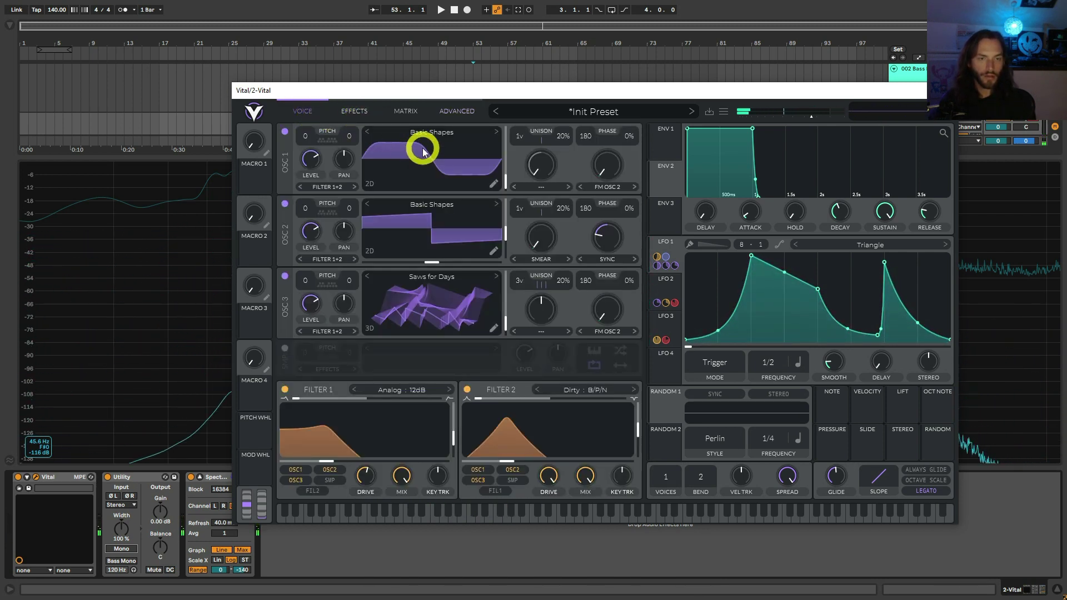
pyautogui.moveTo(606, 98); pyautogui.dragTo(540, 70)
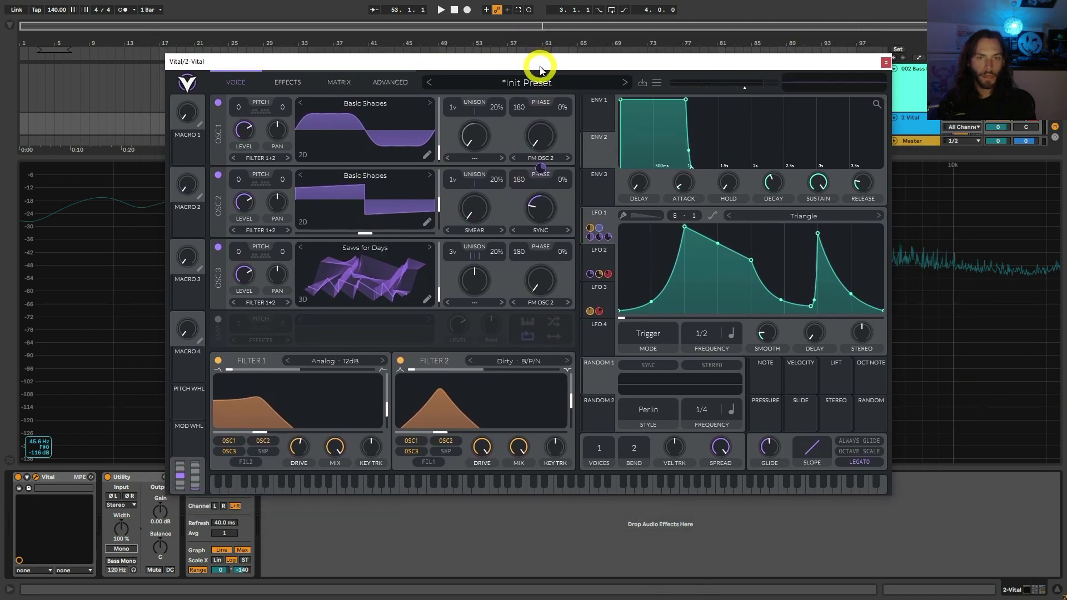
# Duplicate the 2 Vital track, arm the copy for recording, and open its Vital instrument.
pyautogui.moveTo(632, 61); pyautogui.dragTo(586, 67)
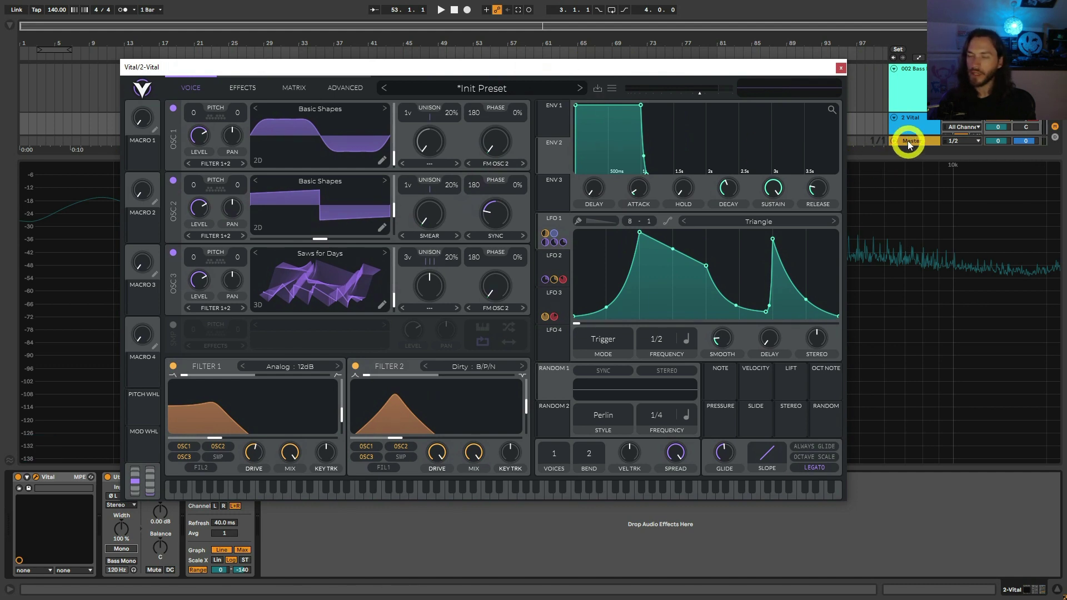
pyautogui.scroll(-2, 906, 123)
pyautogui.click(916, 96)
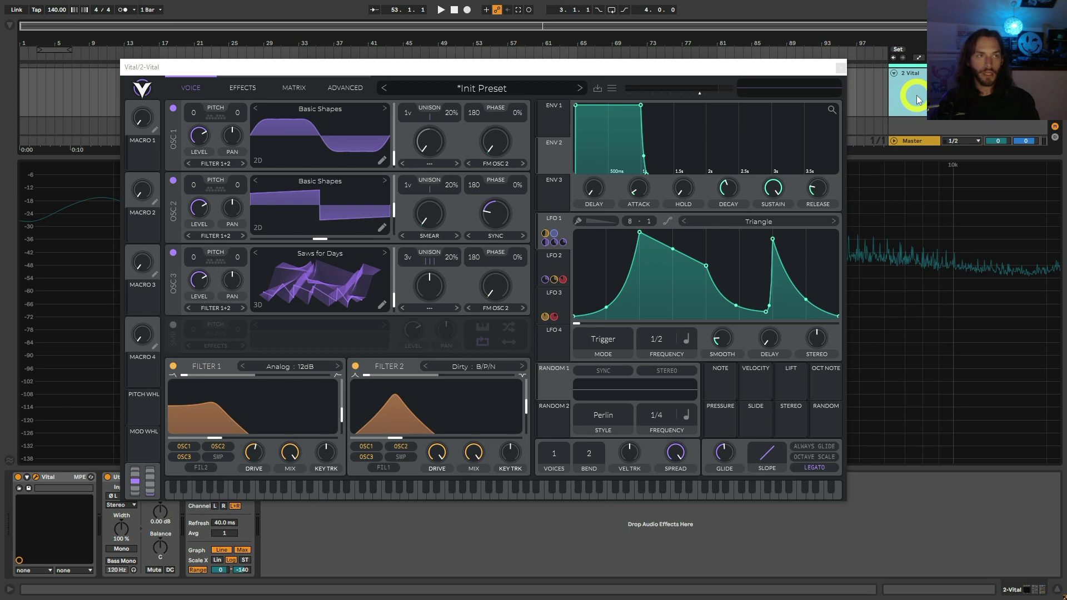
pyautogui.hotkey('ctrl', 'd')
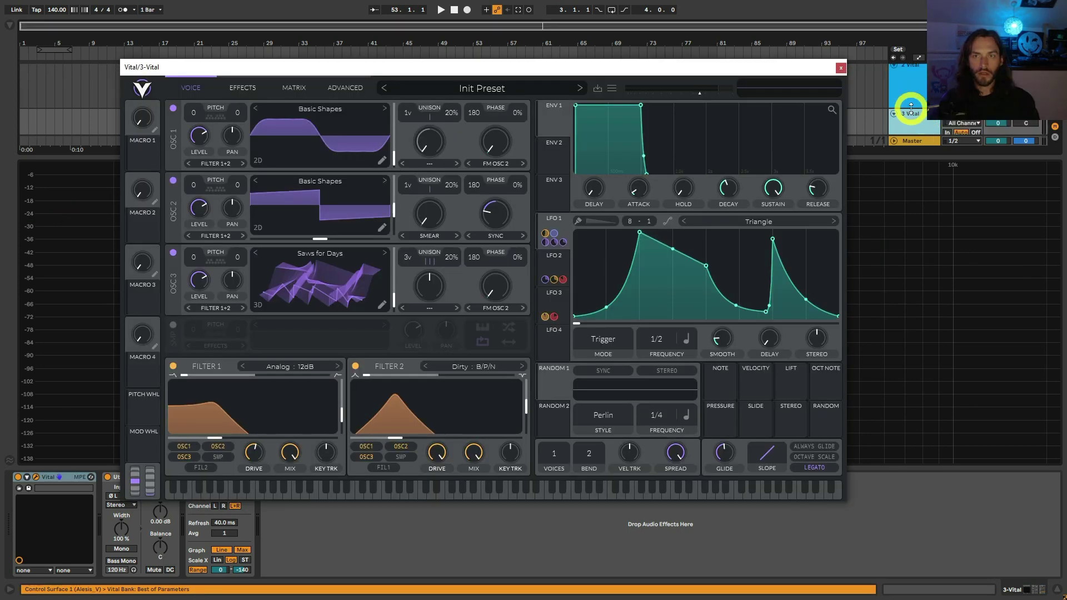
pyautogui.click(840, 67)
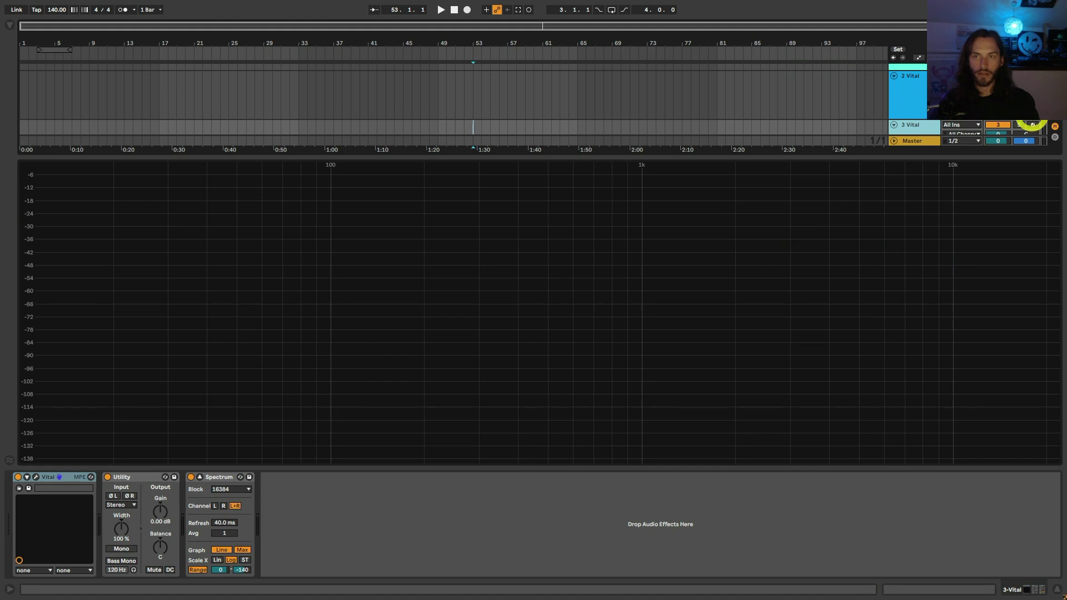
pyautogui.click(1032, 124)
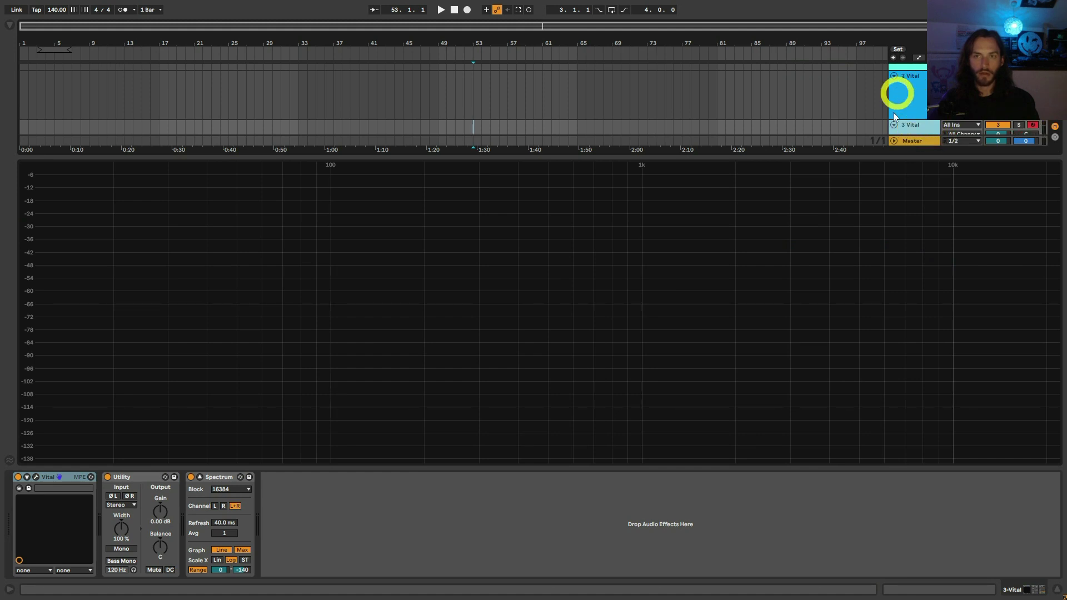
pyautogui.click(37, 478)
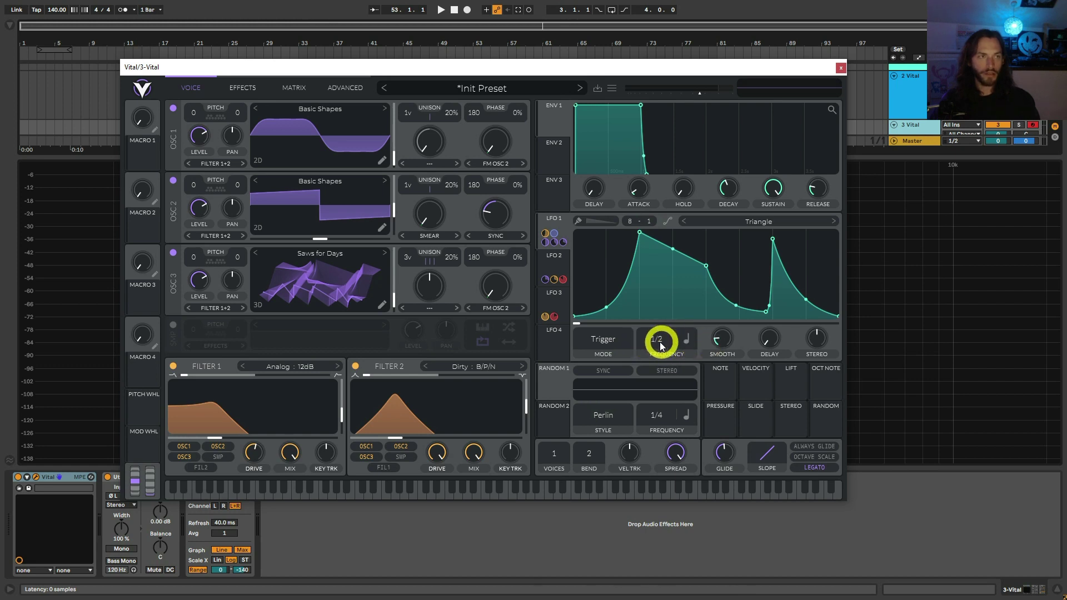
# Switch the frequency mode of LFO 1, LFO 2 and LFO 3 from tempo sync to Seconds.
pyautogui.click(686, 339)
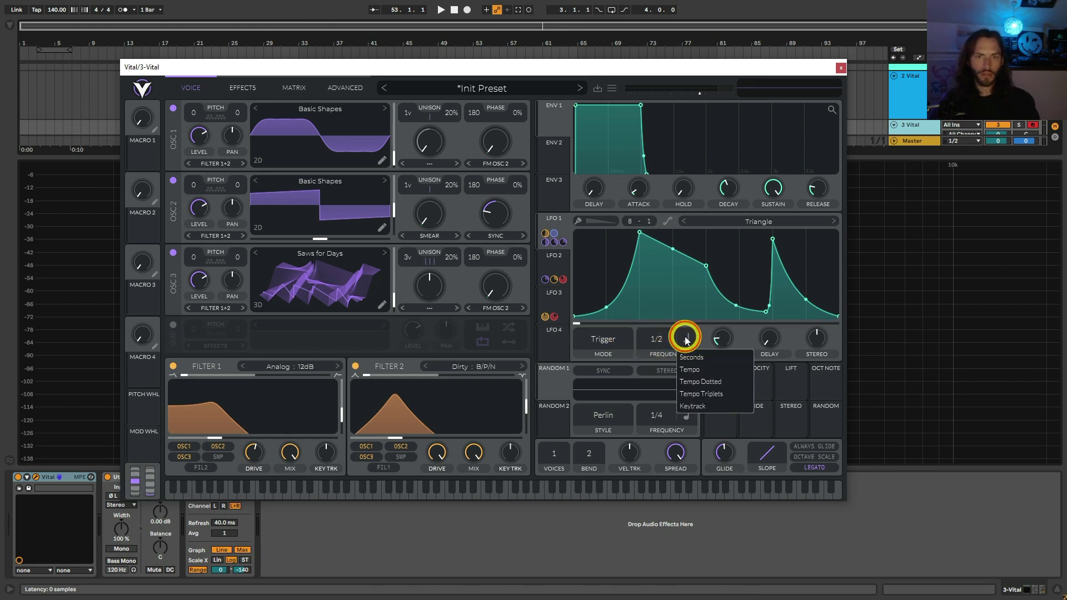
pyautogui.click(701, 357)
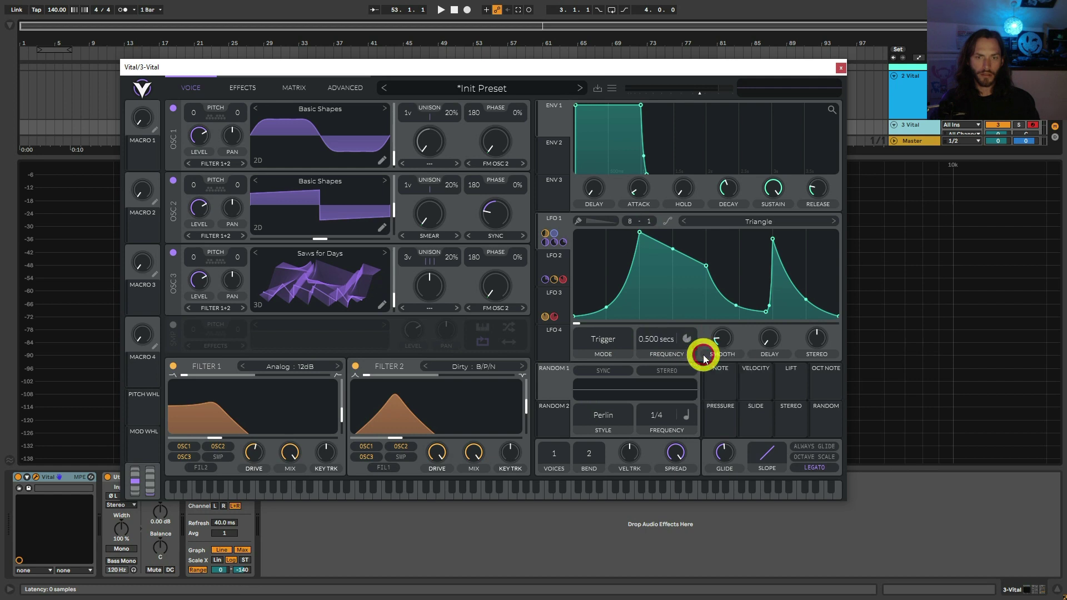
pyautogui.click(556, 262)
pyautogui.click(686, 339)
pyautogui.click(698, 362)
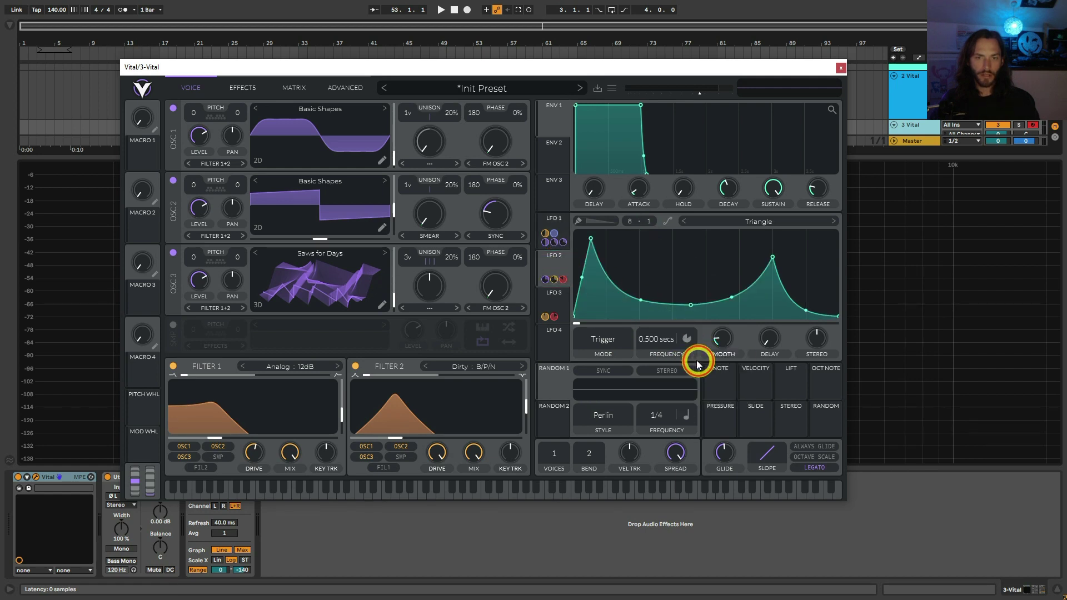
pyautogui.click(554, 295)
pyautogui.click(674, 337)
pyautogui.click(695, 359)
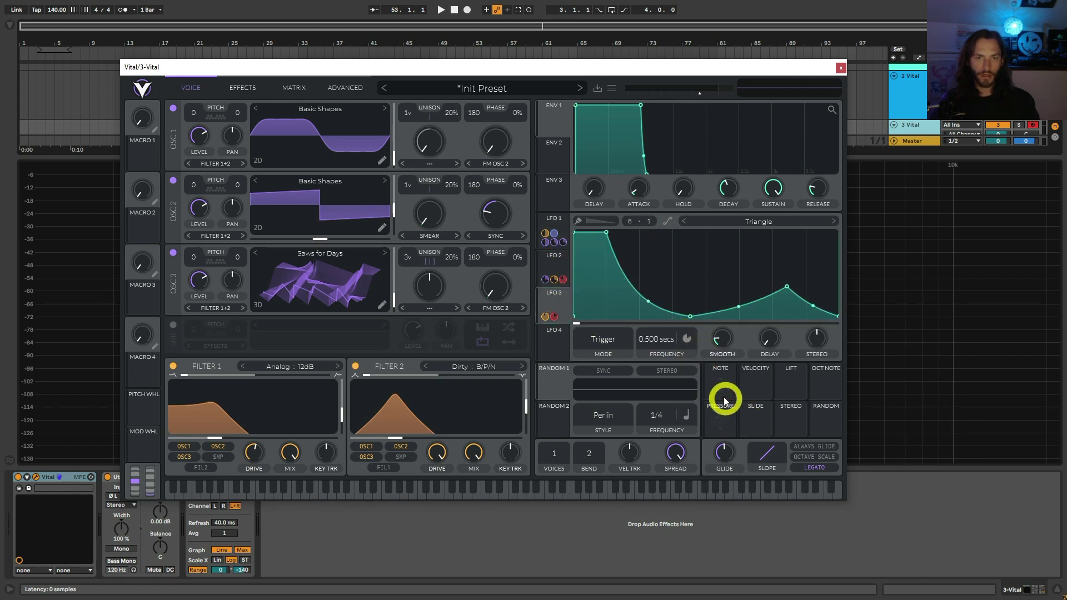
# Assign Random 1 to LFO 1's frequency, Random 2 to LFO 2's frequency, and Random 3 to LFO 3's frequency.
pyautogui.click(552, 221)
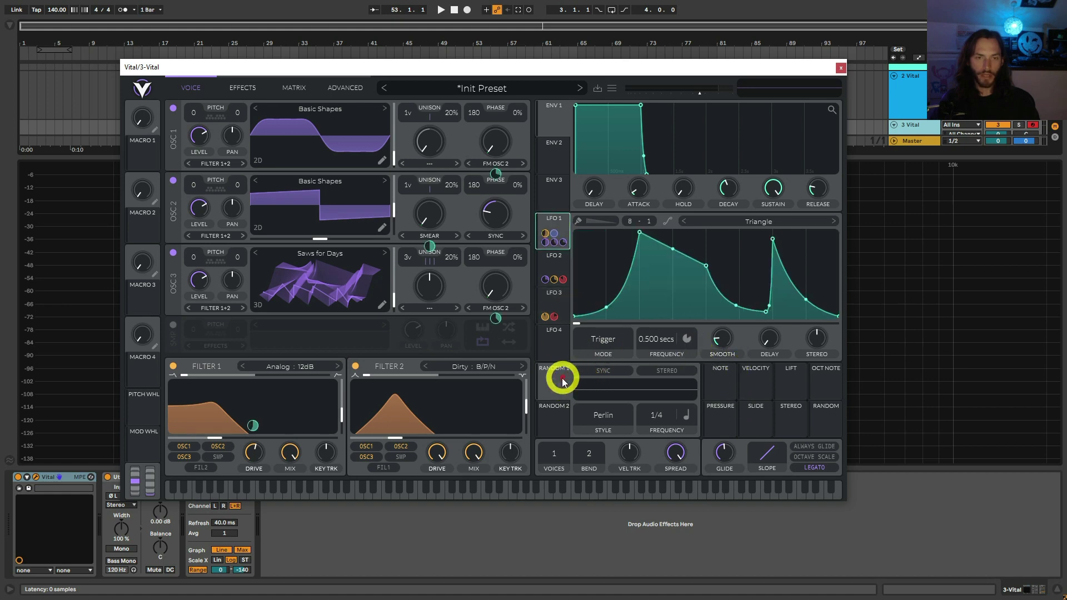
pyautogui.moveTo(561, 374); pyautogui.dragTo(671, 336)
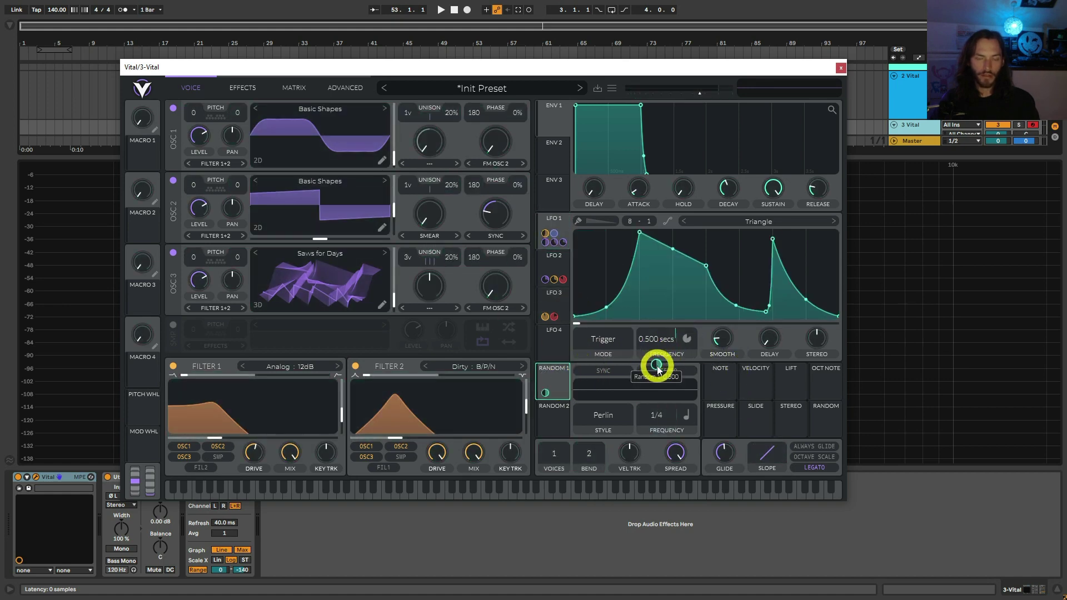
pyautogui.moveTo(660, 374)
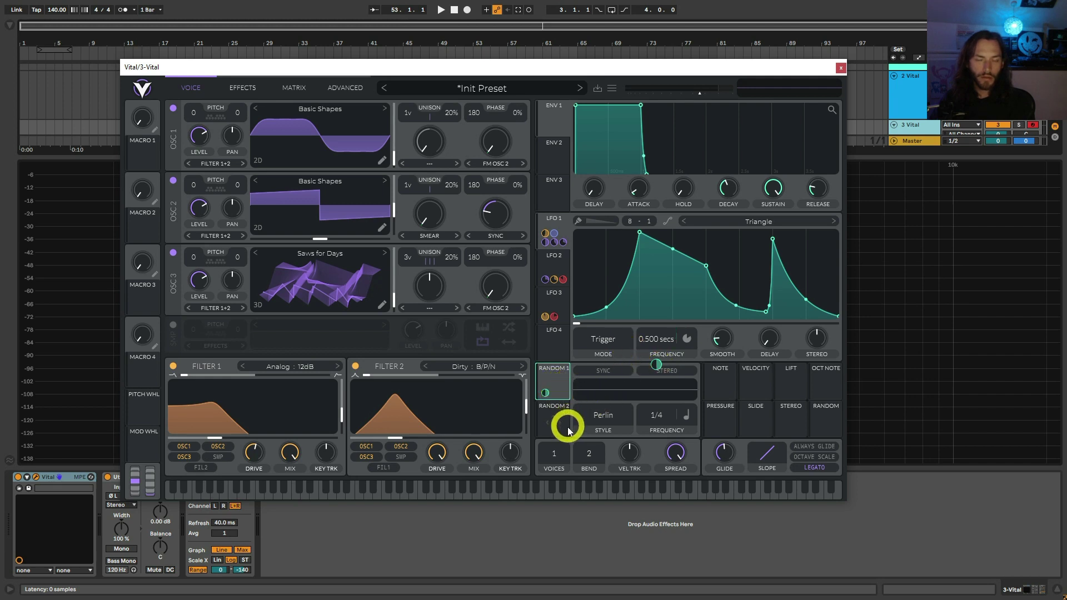
pyautogui.click(549, 266)
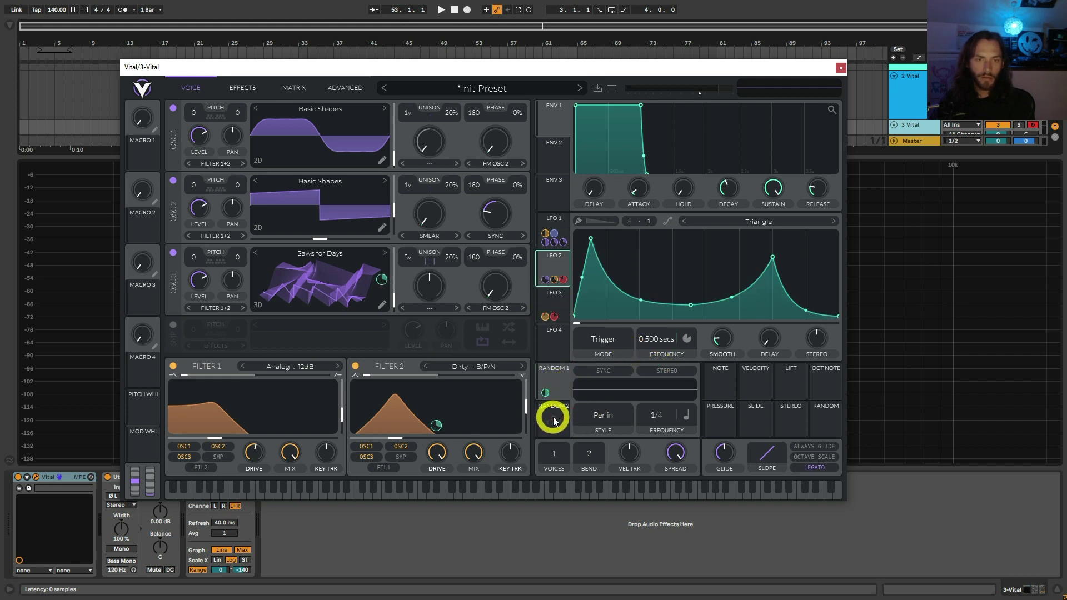
pyautogui.moveTo(554, 420); pyautogui.dragTo(652, 339)
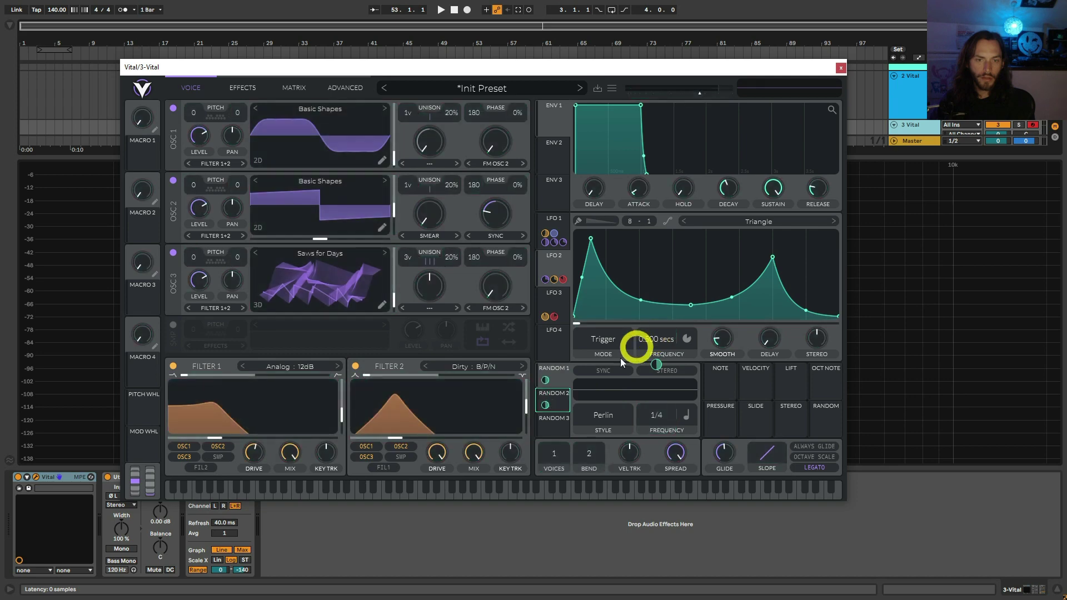
pyautogui.click(559, 314)
pyautogui.moveTo(554, 418); pyautogui.dragTo(662, 343)
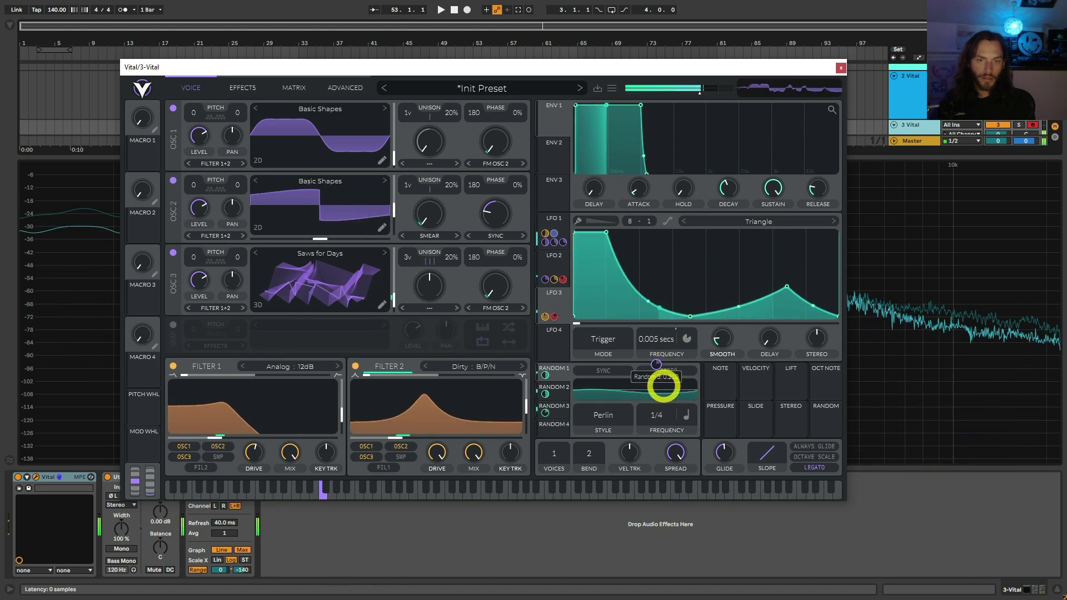
# Set LFO 1, 2 and 3 frequencies to 3.680, 2.361 and 3.482 secs and reduce how much each random source modulates them.
pyautogui.moveTo(667, 343); pyautogui.dragTo(665, 364)
pyautogui.click(554, 261)
pyautogui.click(553, 232)
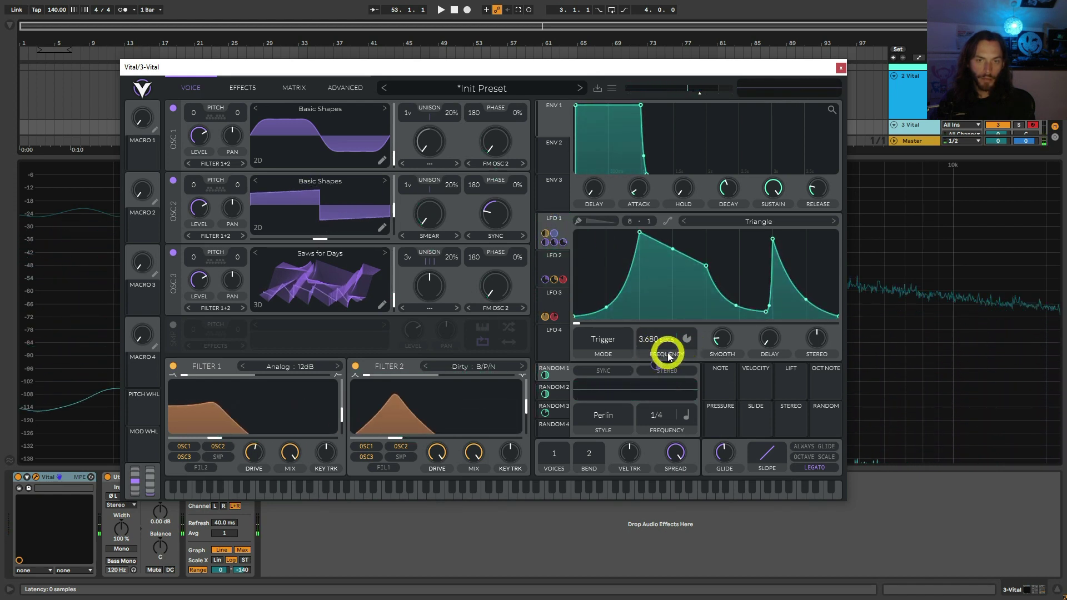
pyautogui.click(657, 369)
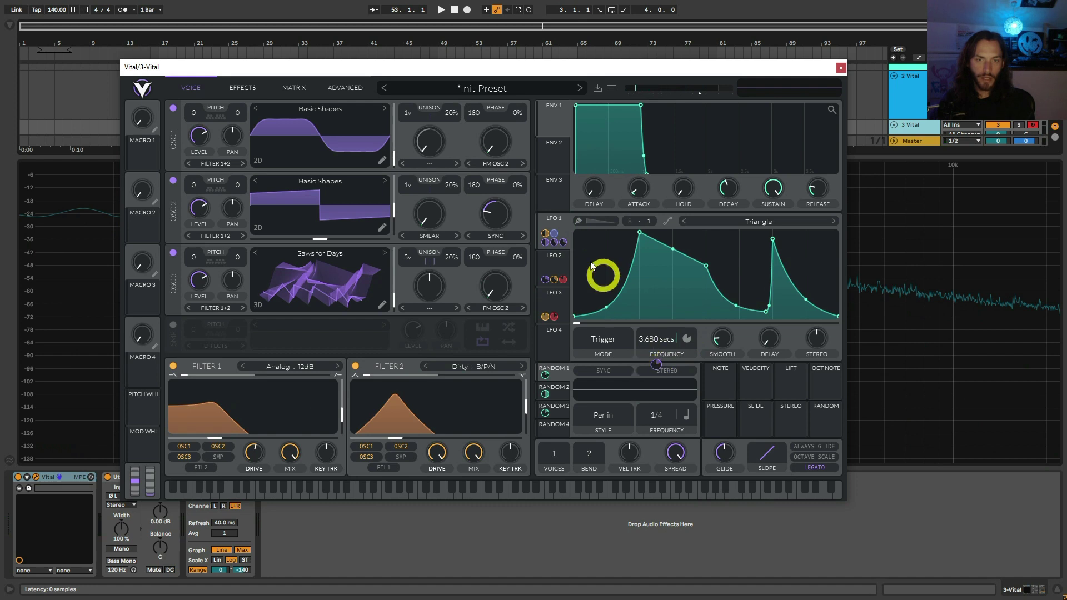
pyautogui.click(553, 262)
pyautogui.moveTo(660, 368)
pyautogui.mouseDown()
pyautogui.moveTo(657, 391)
pyautogui.moveTo(660, 361)
pyautogui.mouseUp()
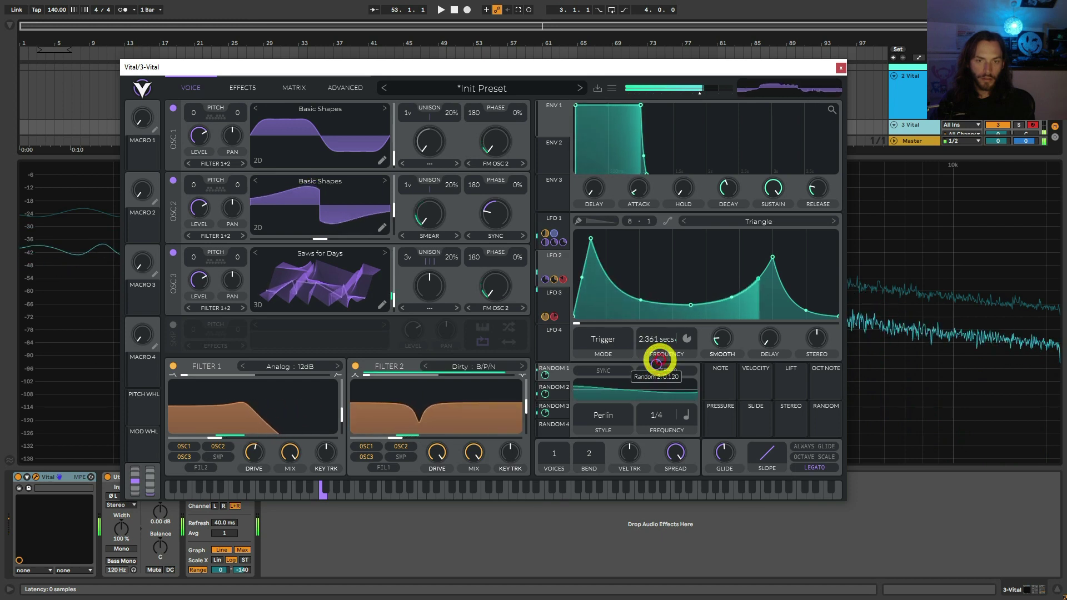
pyautogui.click(554, 304)
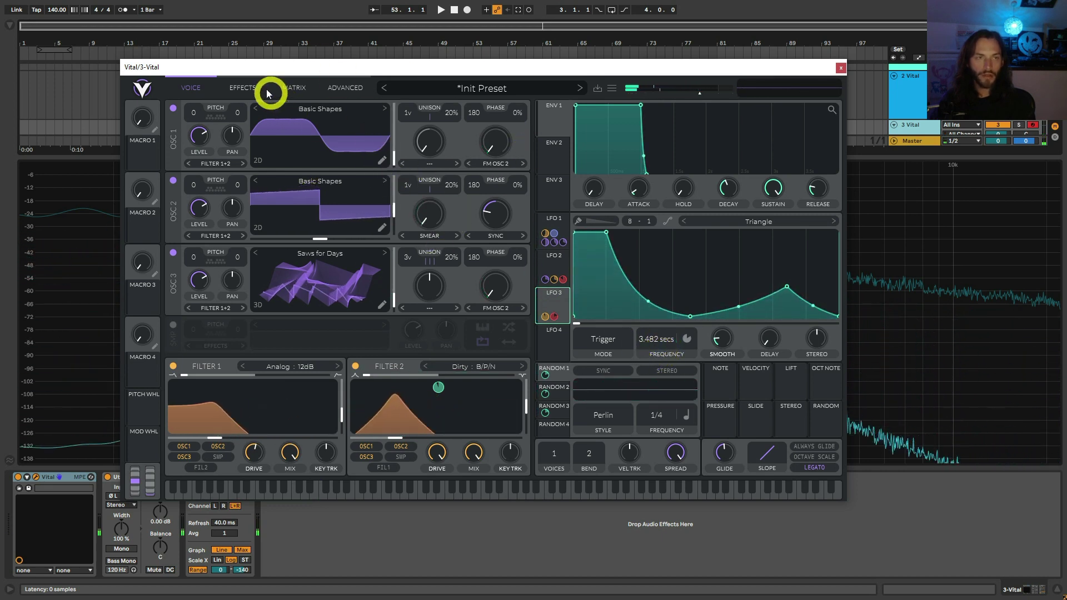
# Make the Random 1, 2 and 3 modulations of the LFO frequencies bipolar in the modulation matrix, then return to the oscillator settings.
pyautogui.click(290, 91)
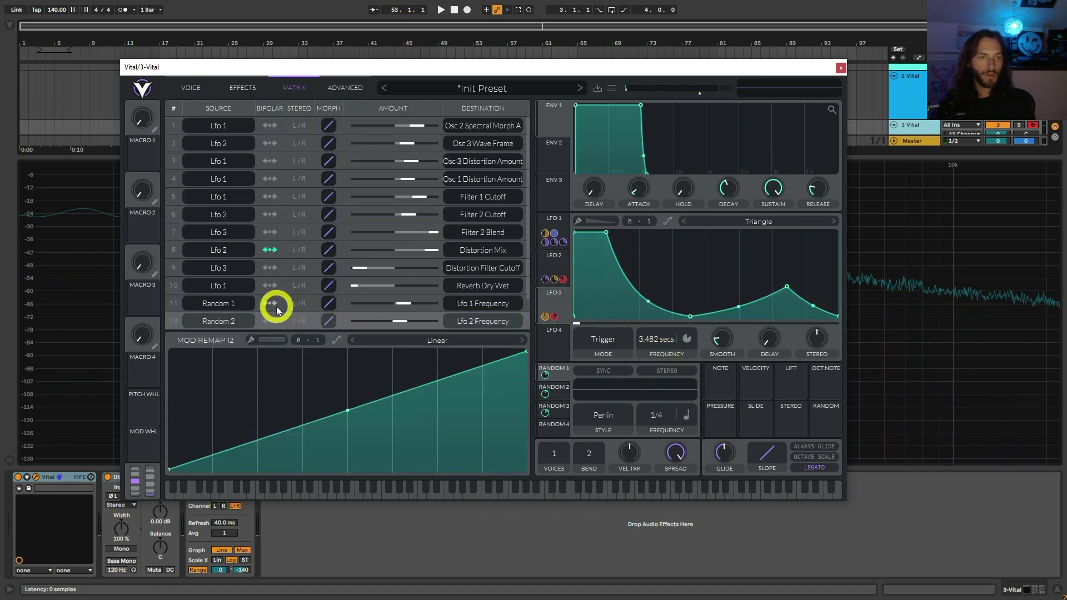
pyautogui.scroll(-1, 284, 318)
pyautogui.click(269, 274)
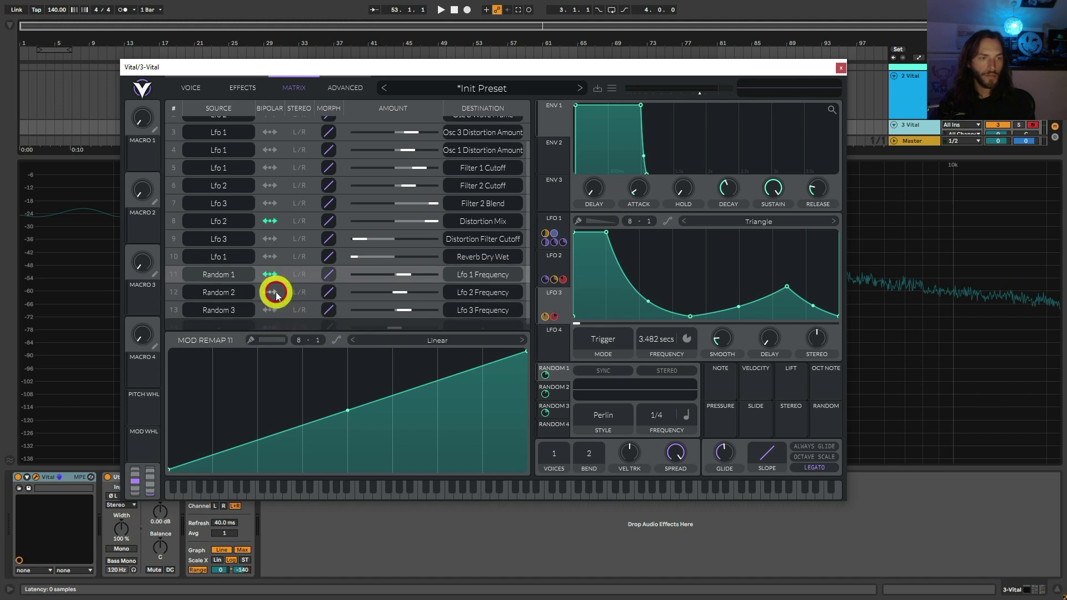
pyautogui.click(269, 292)
pyautogui.click(269, 310)
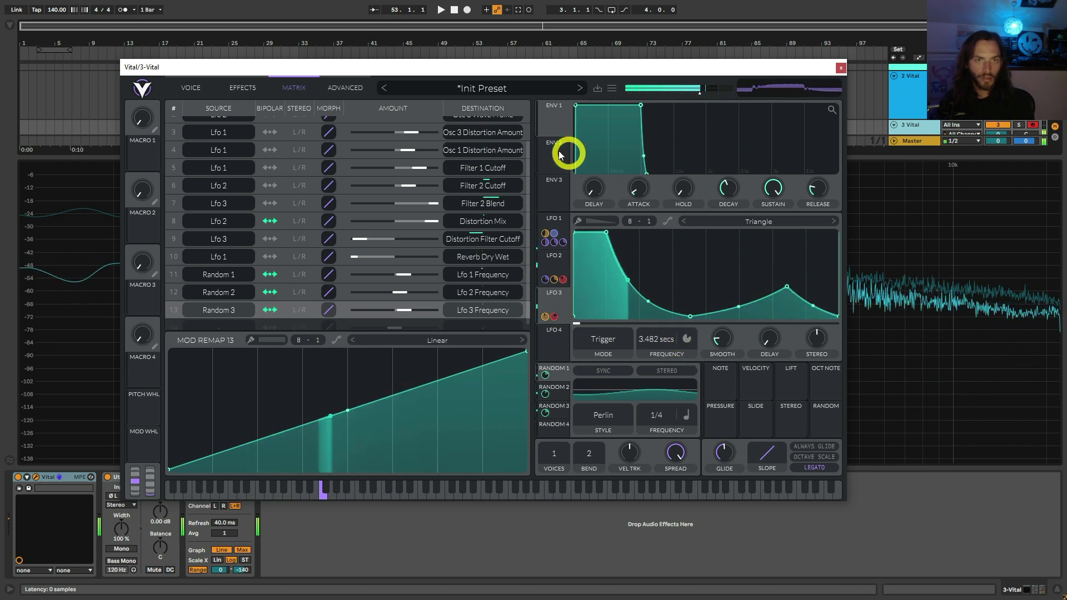
pyautogui.click(211, 85)
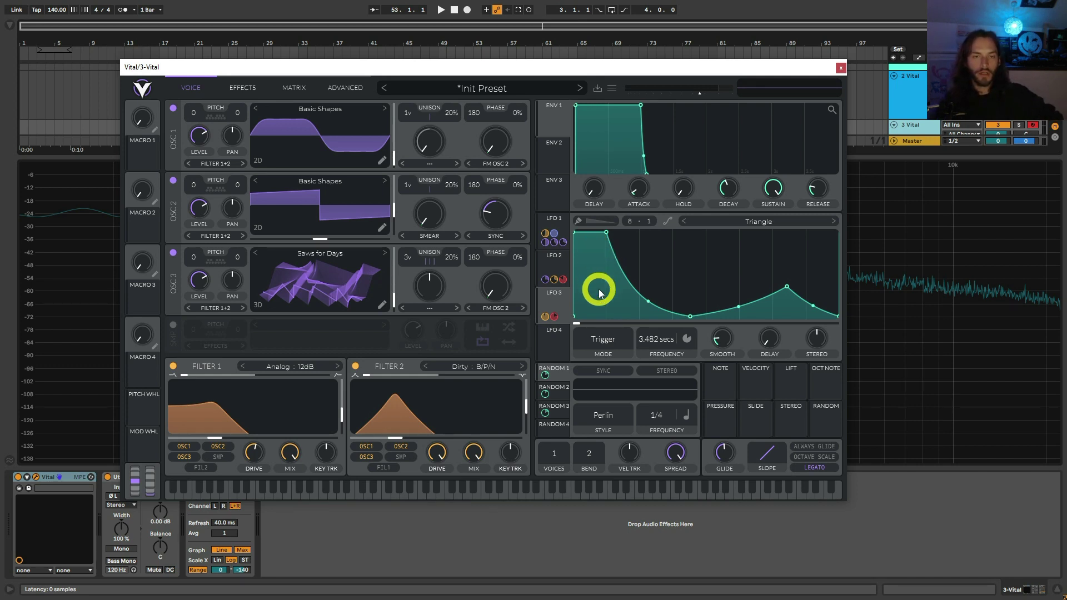
# Review the frequency settings of LFO 1, 2 and 3 and the random modulators assigned to them.
pyautogui.moveTo(560, 223); pyautogui.dragTo(665, 335)
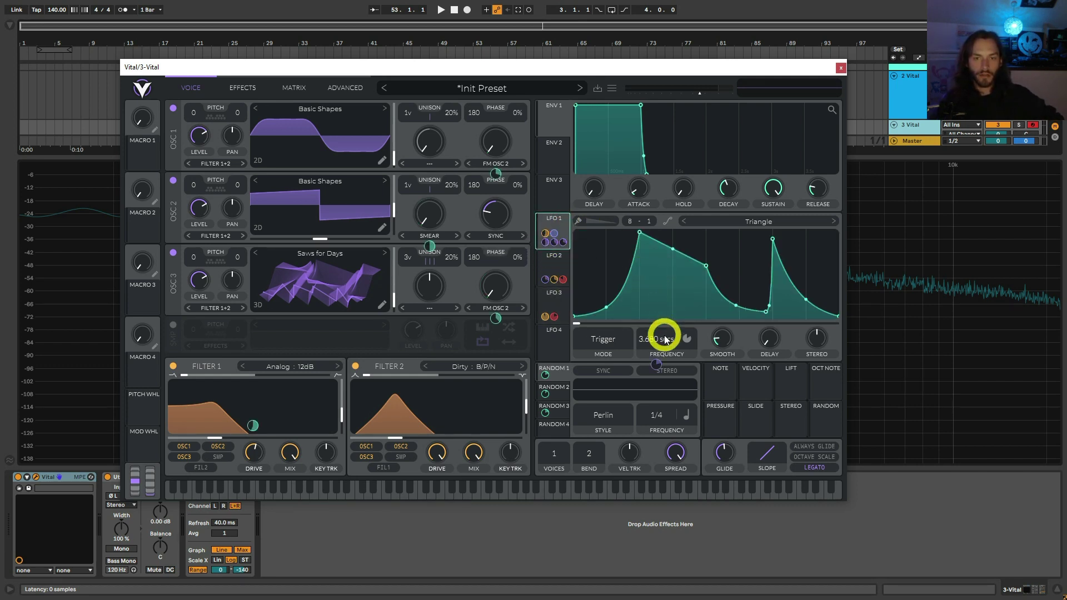
pyautogui.click(549, 258)
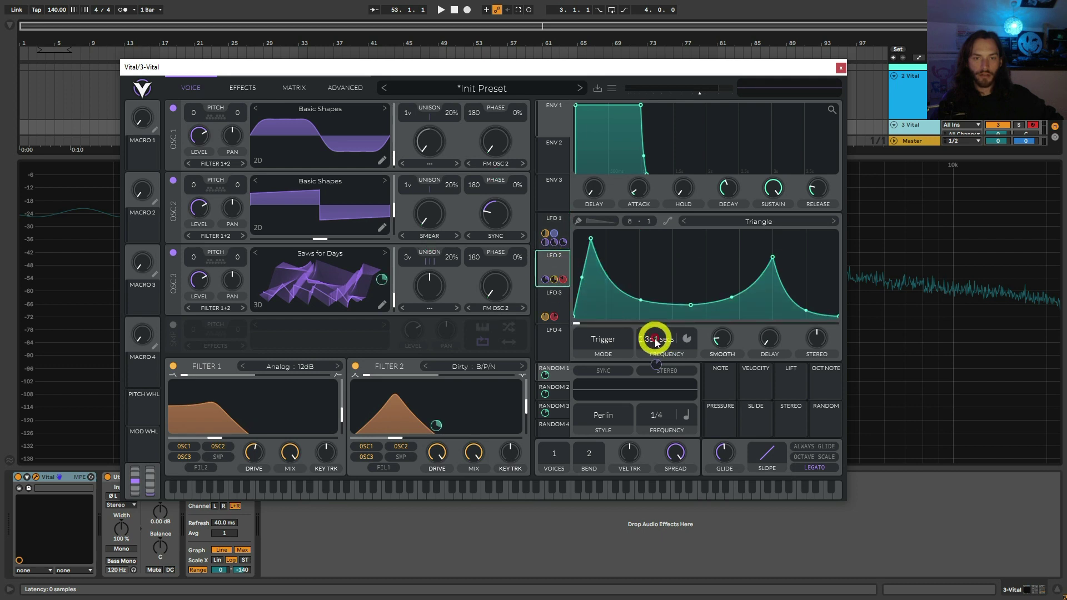
pyautogui.click(556, 296)
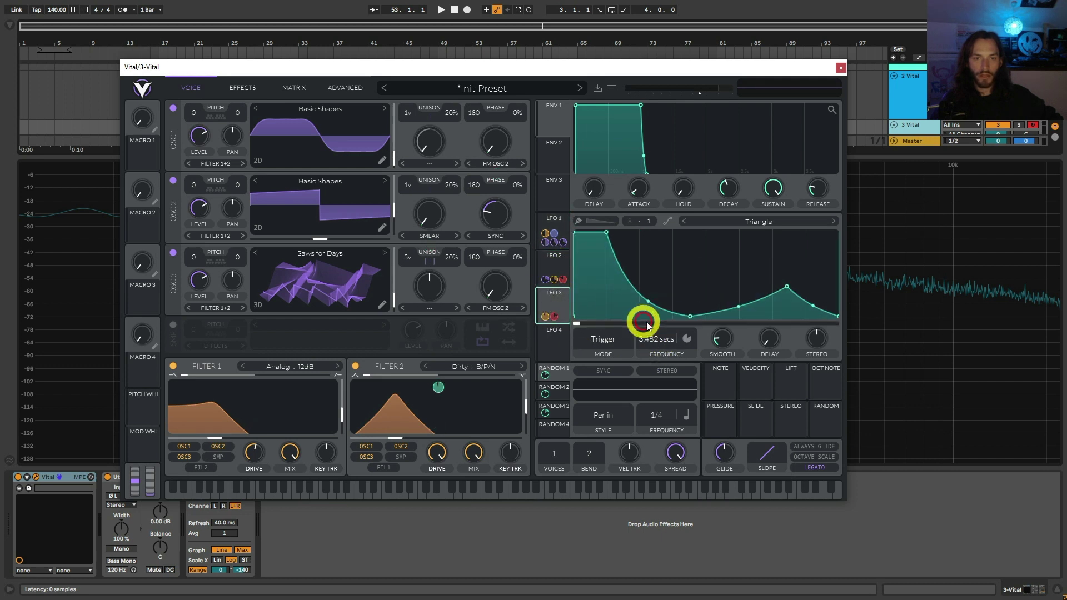
pyautogui.click(554, 222)
pyautogui.click(559, 260)
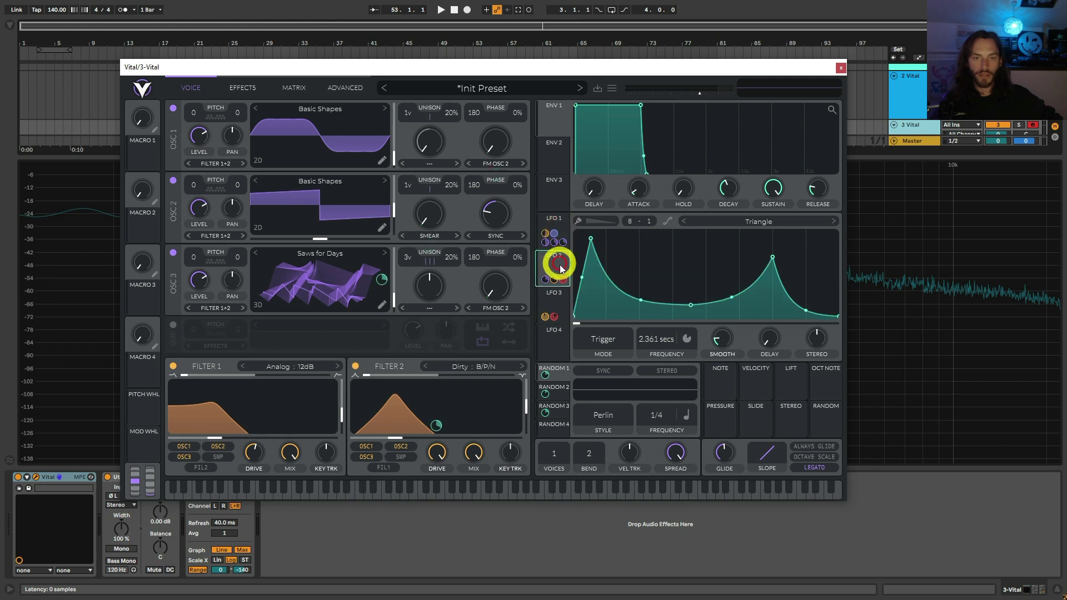
pyautogui.click(559, 298)
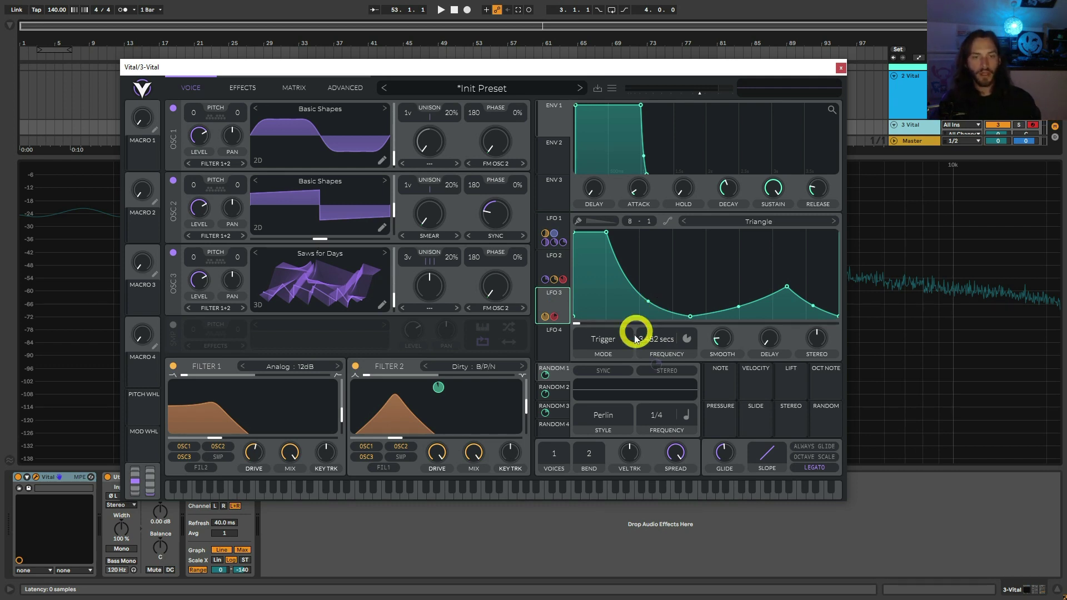
pyautogui.click(559, 395)
pyautogui.click(561, 409)
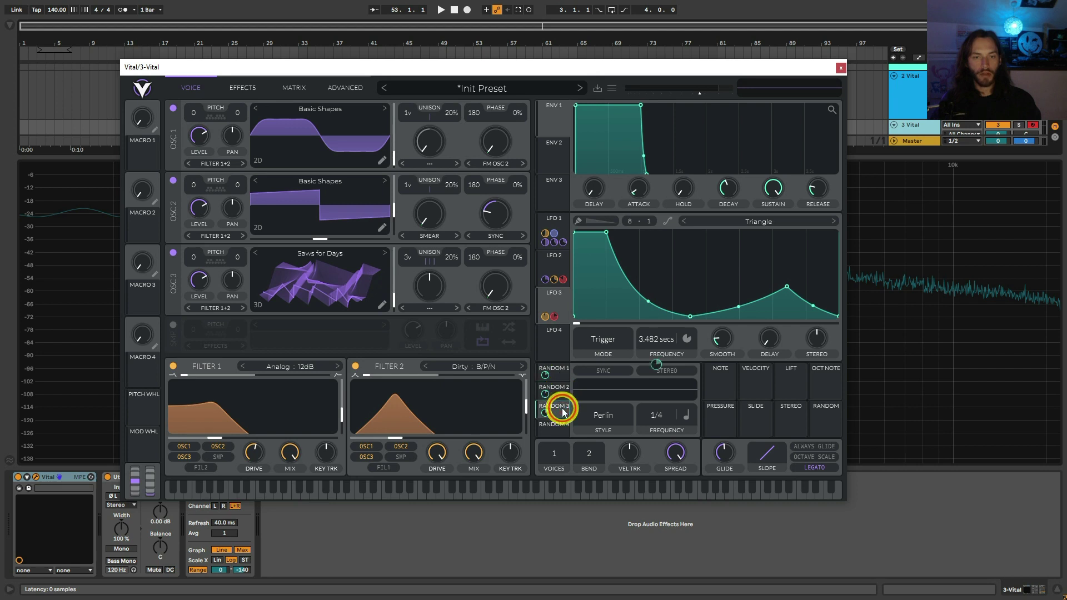
pyautogui.click(558, 375)
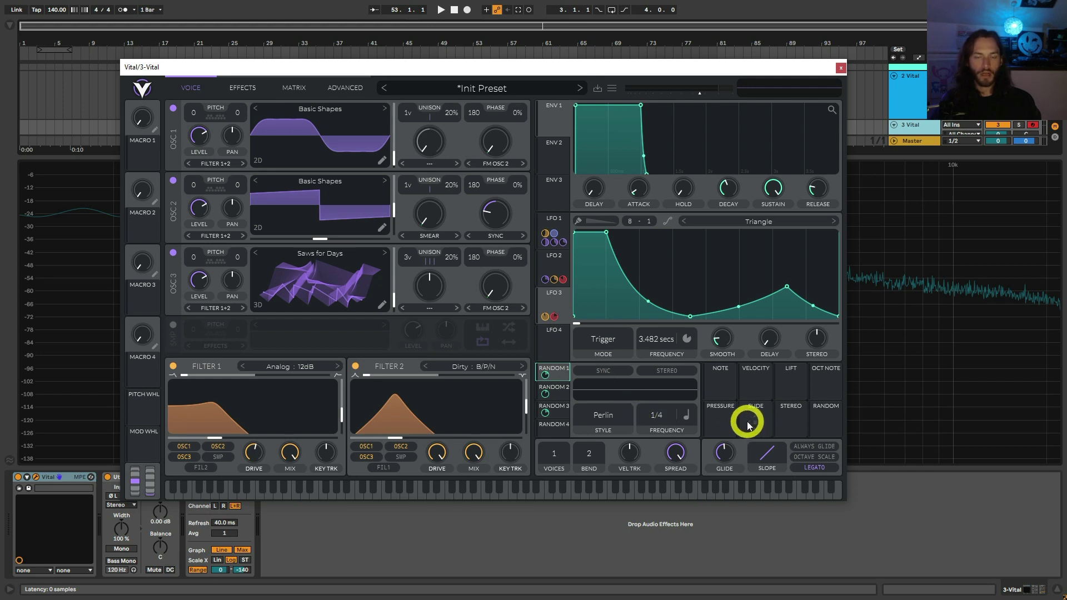
pyautogui.moveTo(747, 425); pyautogui.dragTo(661, 345)
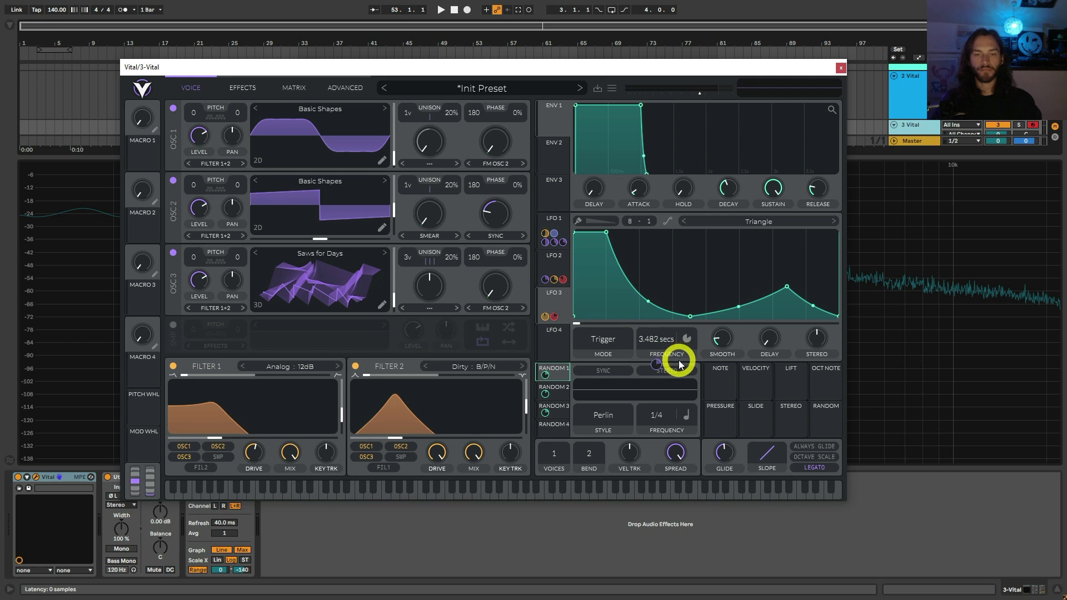
pyautogui.moveTo(657, 364)
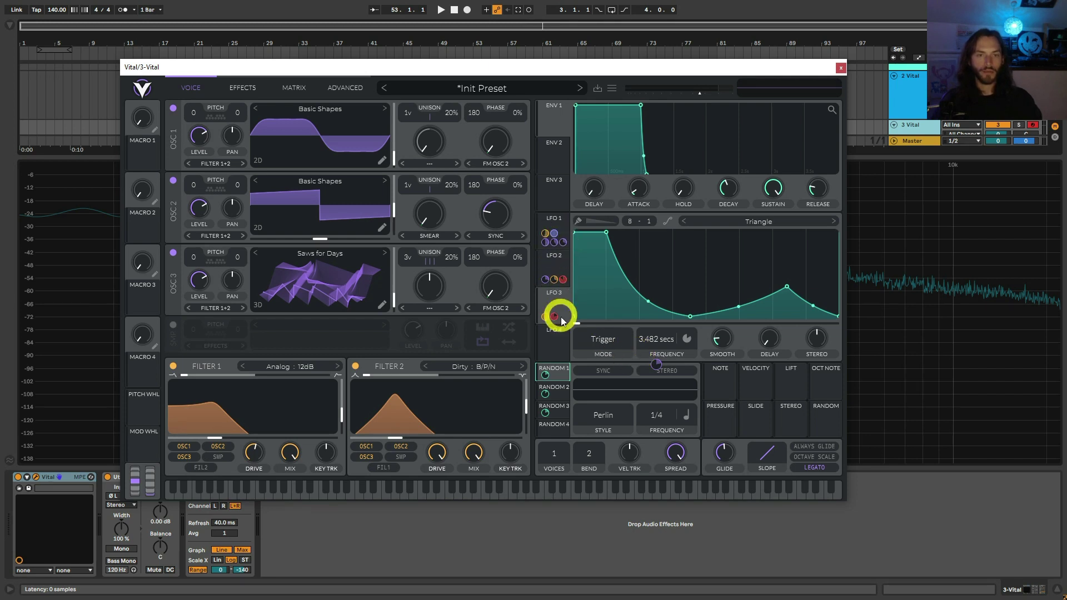
pyautogui.moveTo(560, 330)
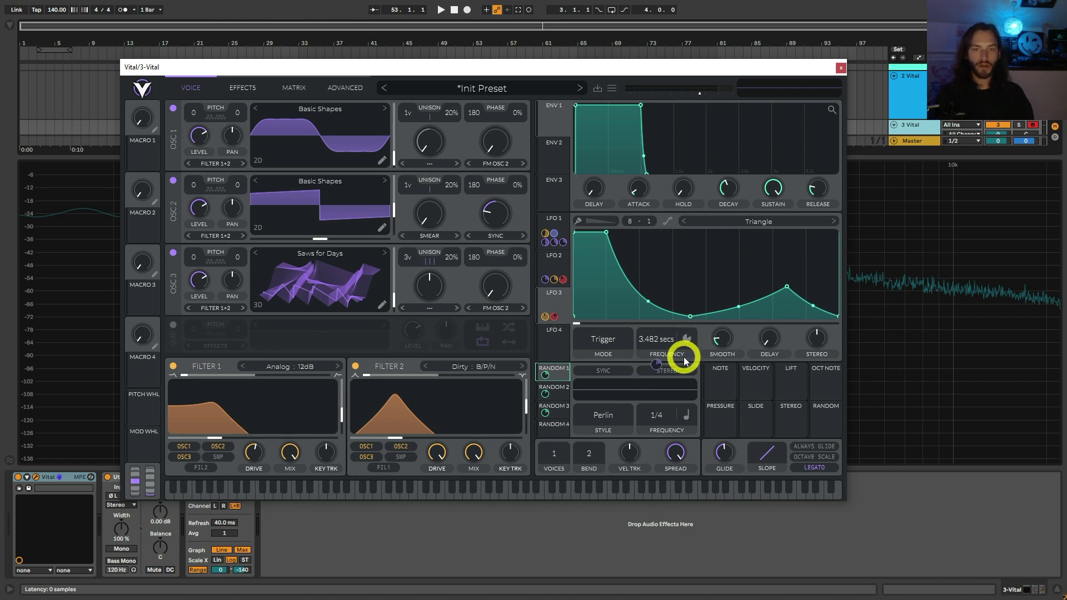
pyautogui.click(551, 222)
pyautogui.click(552, 259)
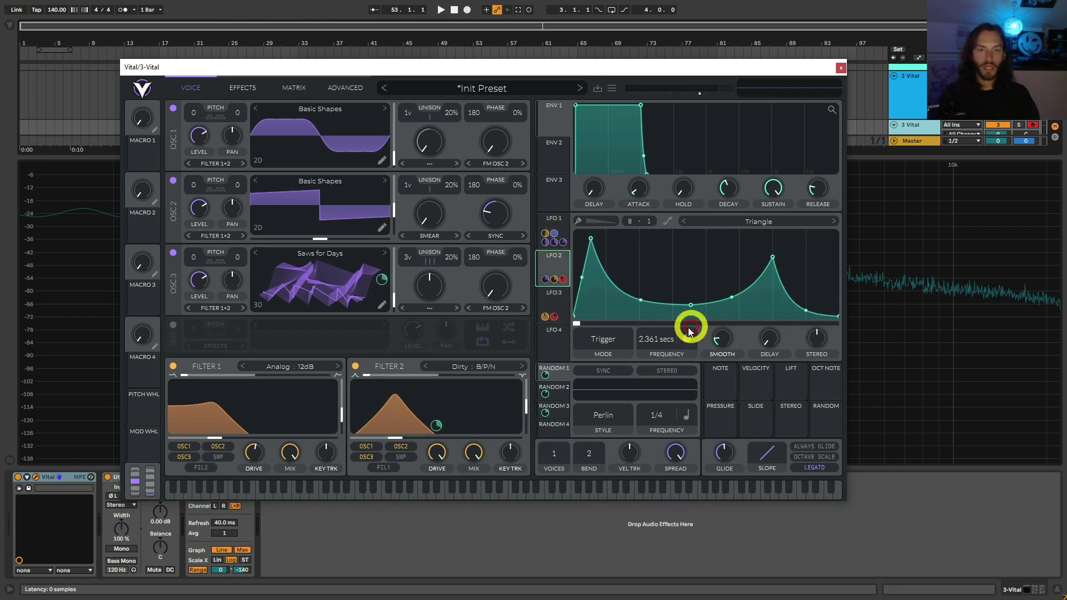
# Review the frequency sync options of LFO 2 and LFO 1, keeping both LFOs in Seconds mode.
pyautogui.moveTo(688, 336); pyautogui.dragTo(673, 343)
pyautogui.click(688, 340)
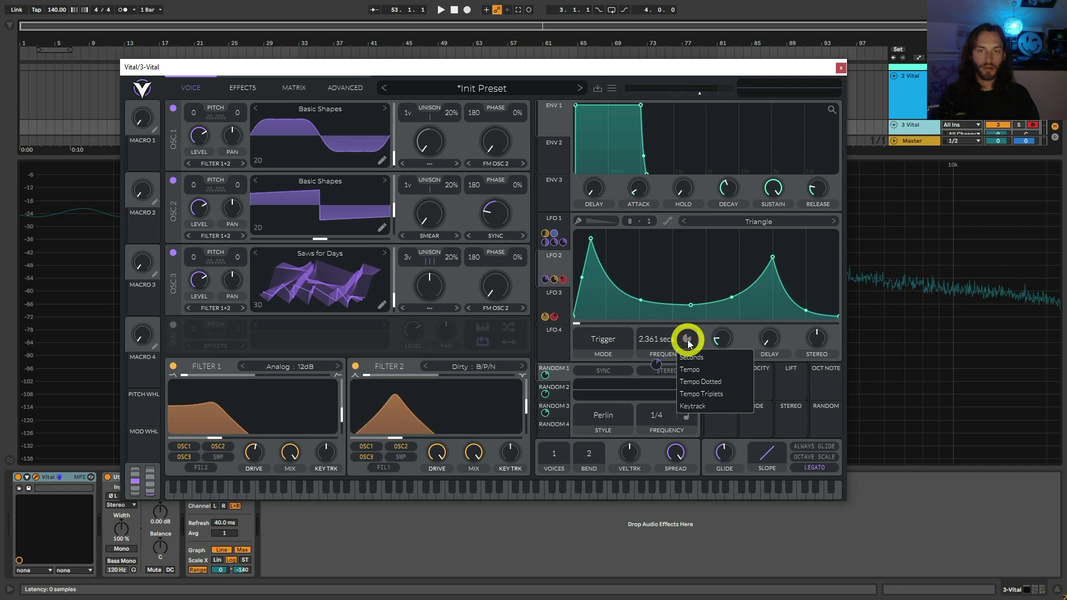
pyautogui.click(580, 277)
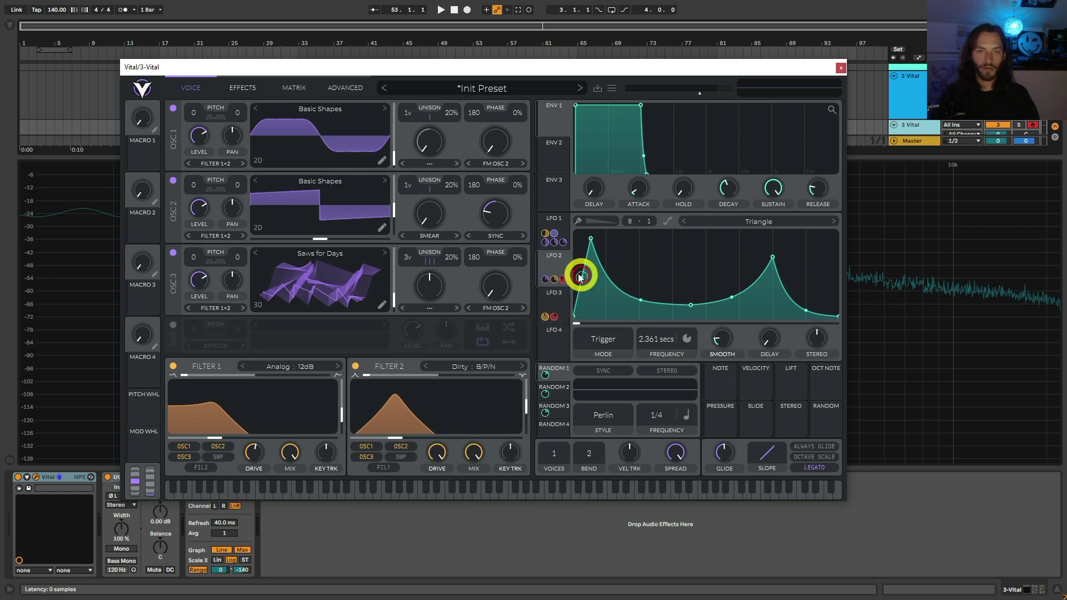
pyautogui.click(555, 305)
pyautogui.click(553, 218)
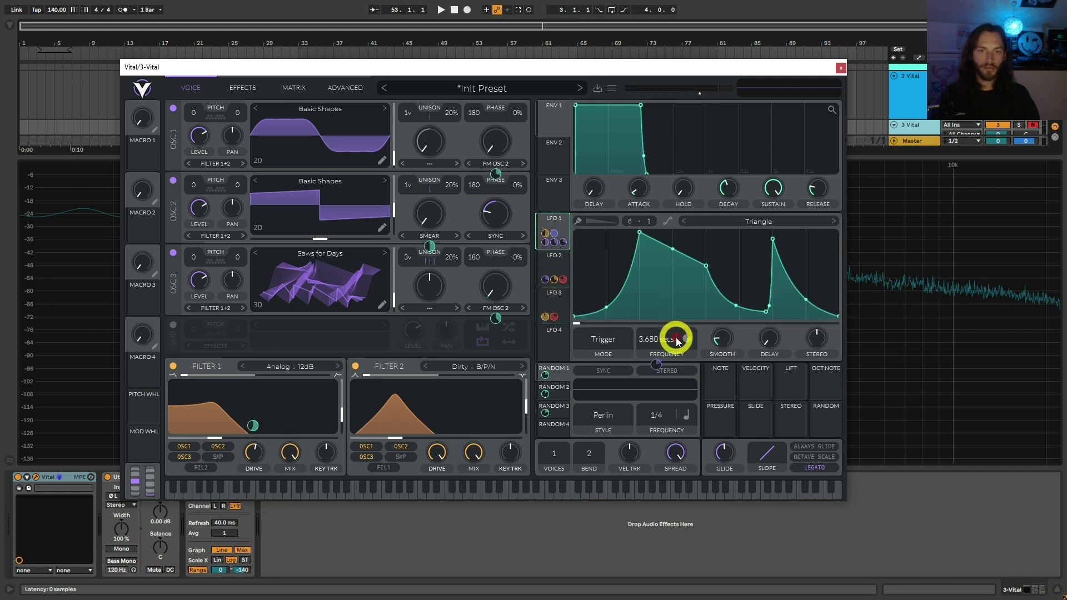
pyautogui.click(679, 340)
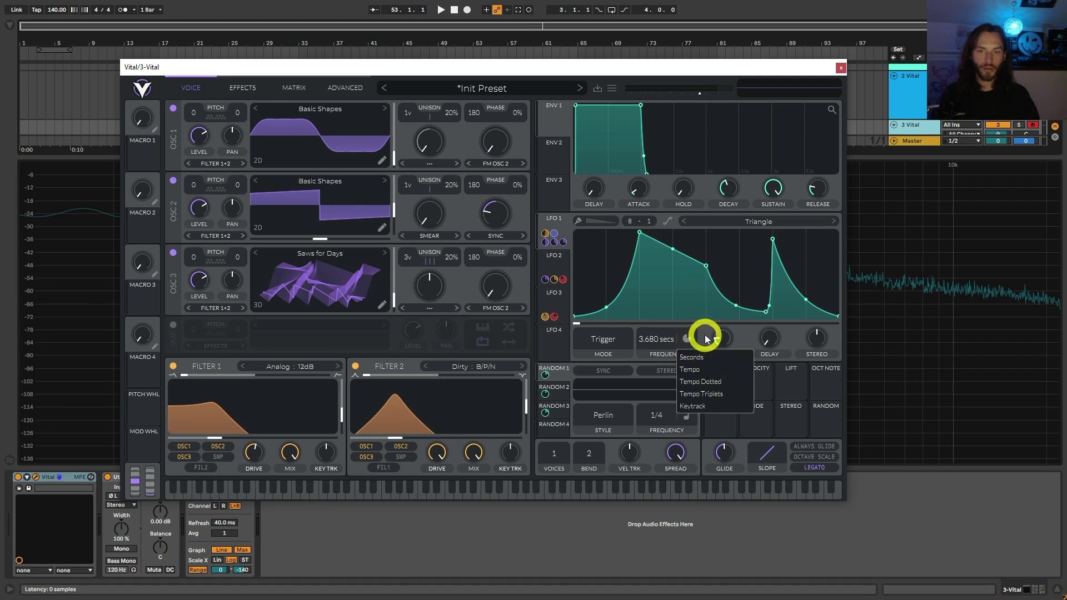
pyautogui.click(690, 356)
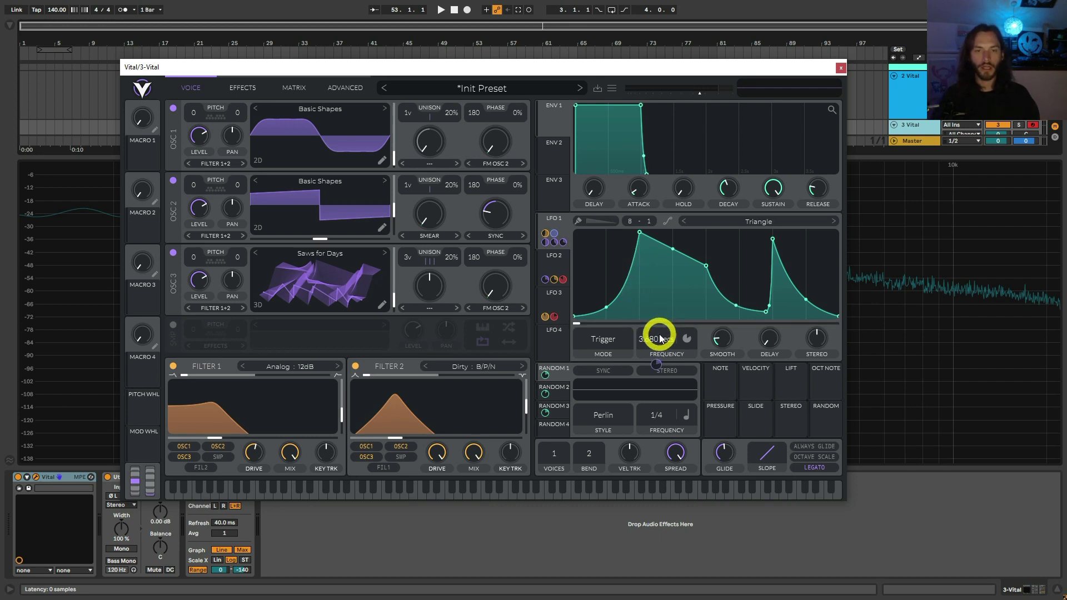
pyautogui.click(688, 339)
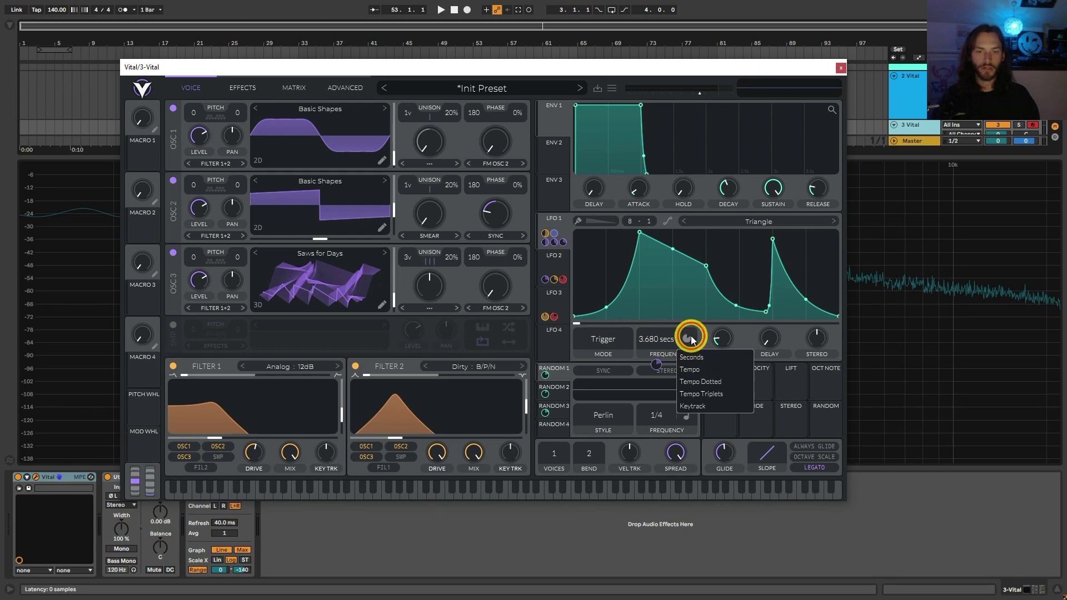